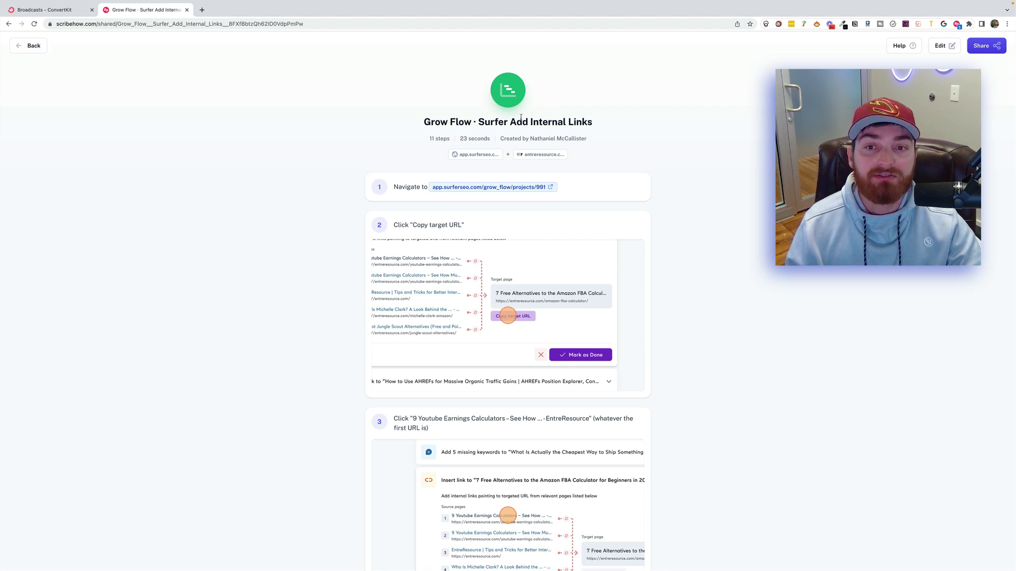
Highlight 'Add Internal Links' in the guide title, deselect it, and scroll the guide.
drag(511, 123, 594, 123)
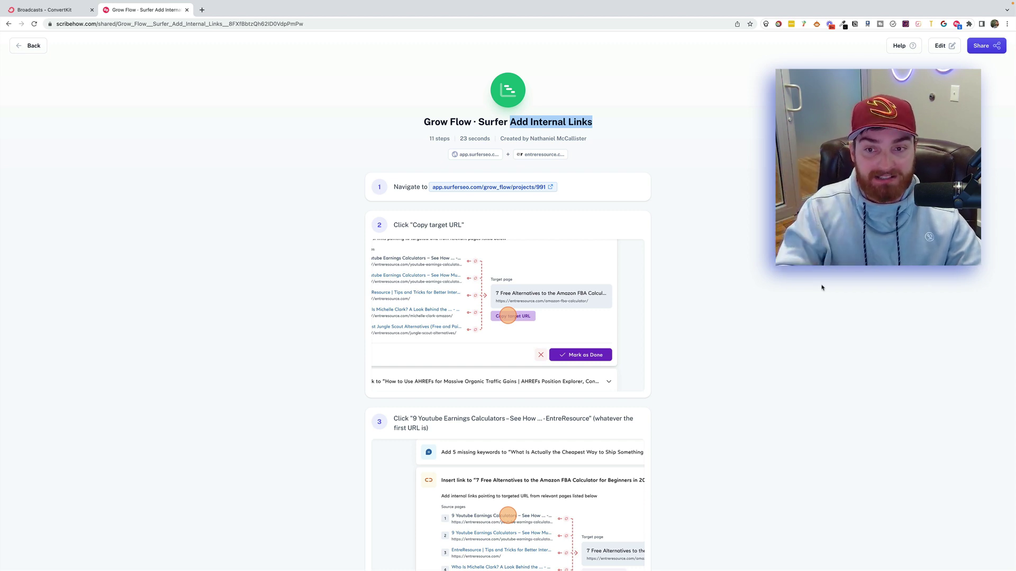
click(252, 157)
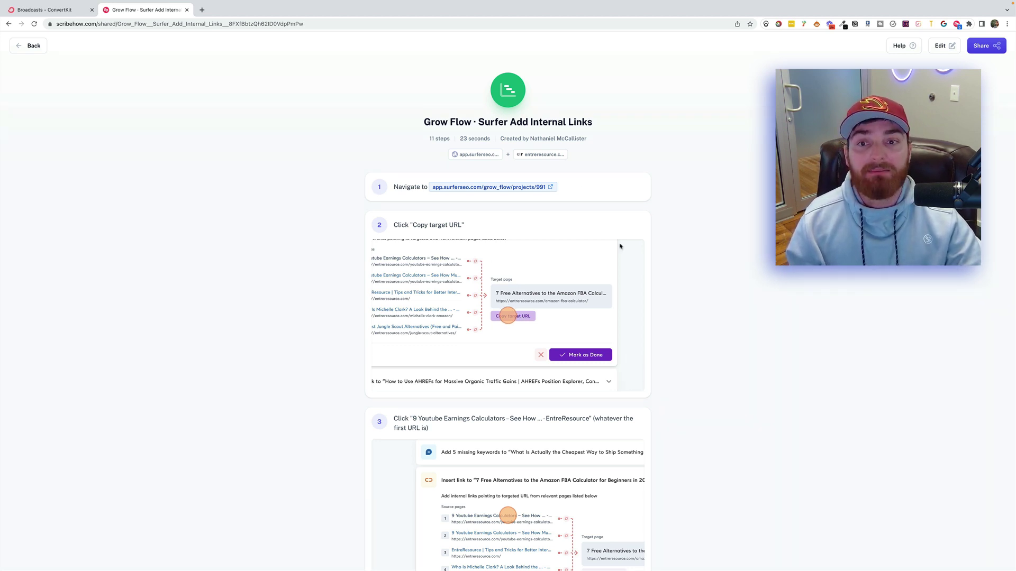
scroll(748, 396, down, 2)
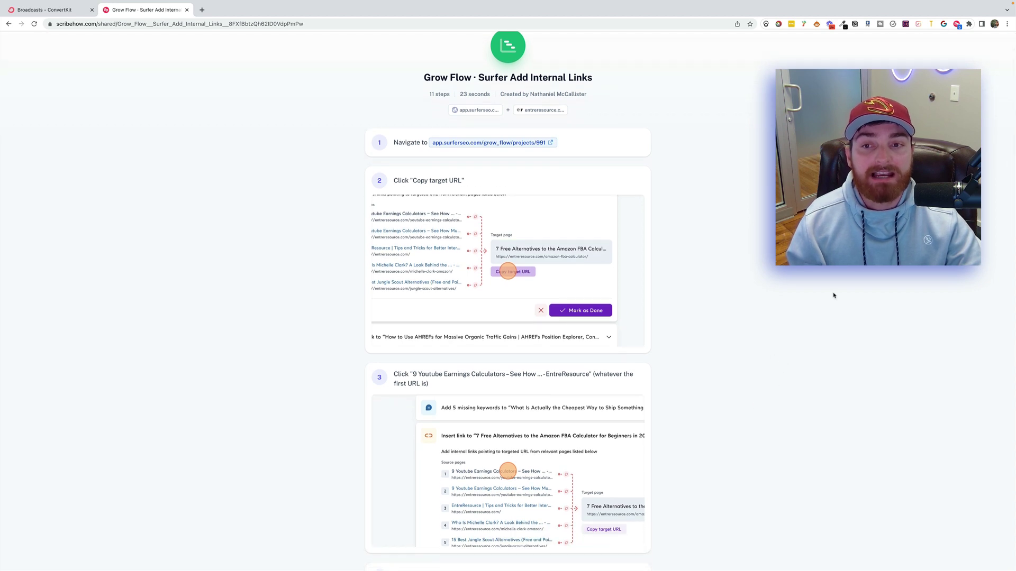
scroll(806, 380, up, 2)
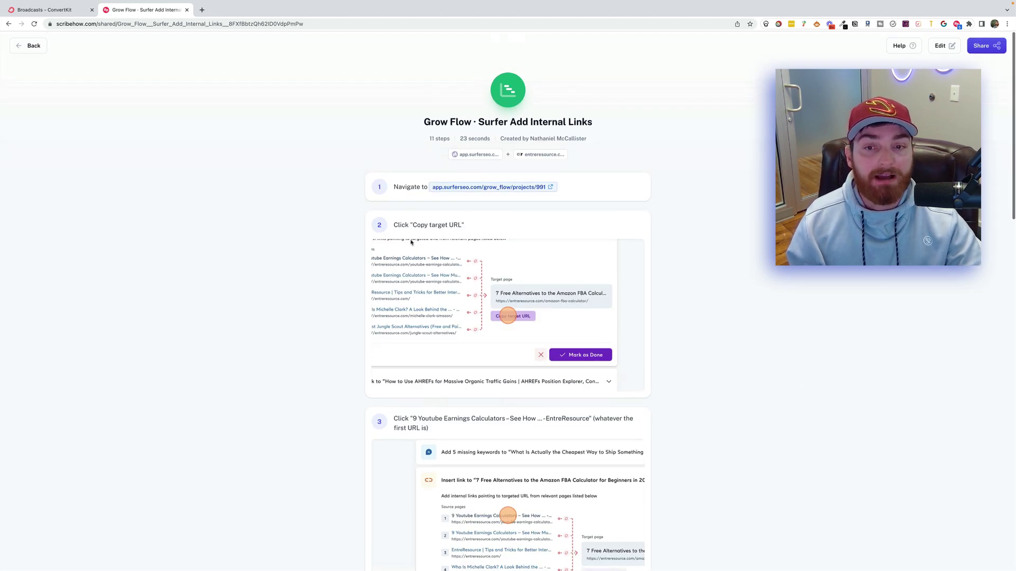
Copy the guide's shareable link and open step 1's Surfer project link in a new tab.
click(980, 46)
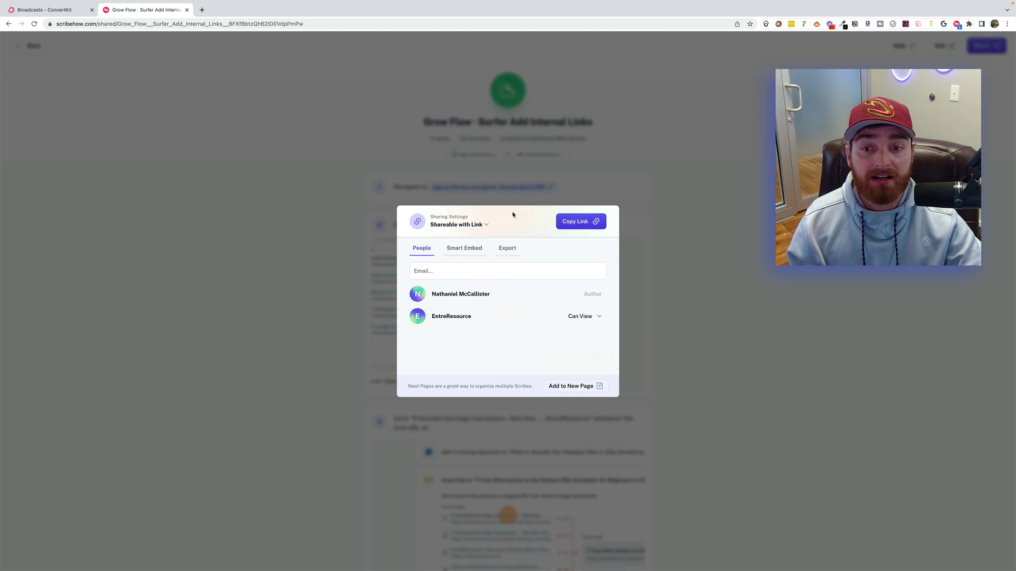
click(577, 221)
click(753, 288)
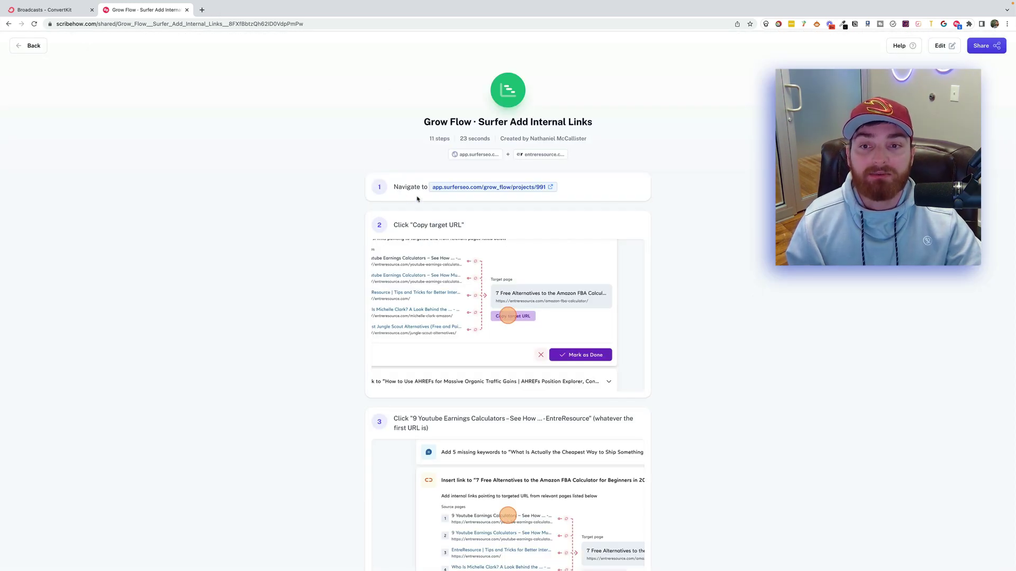
click(471, 189)
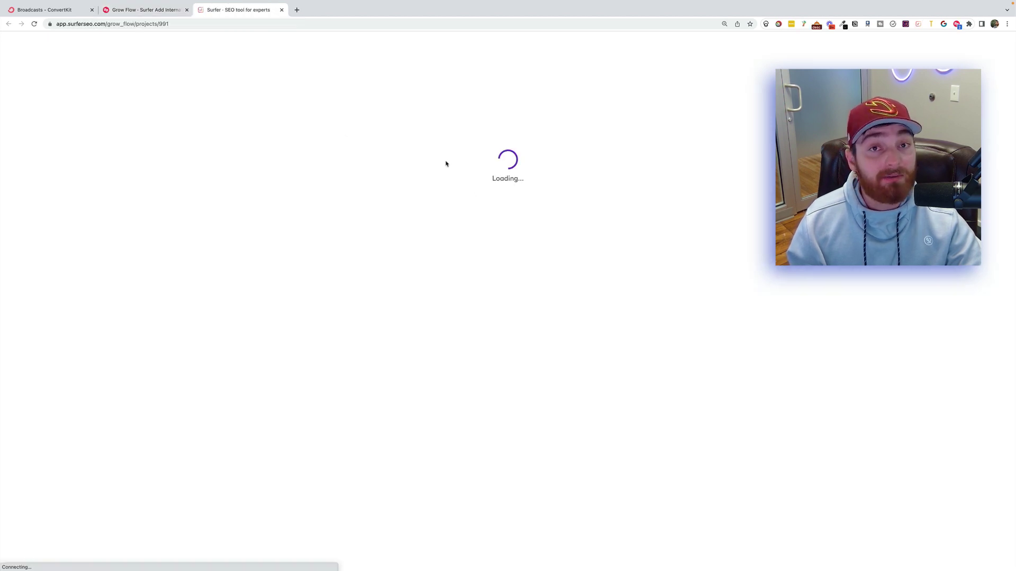
Return to the Grow Flow guide tab and scroll through its 11 steps.
click(159, 10)
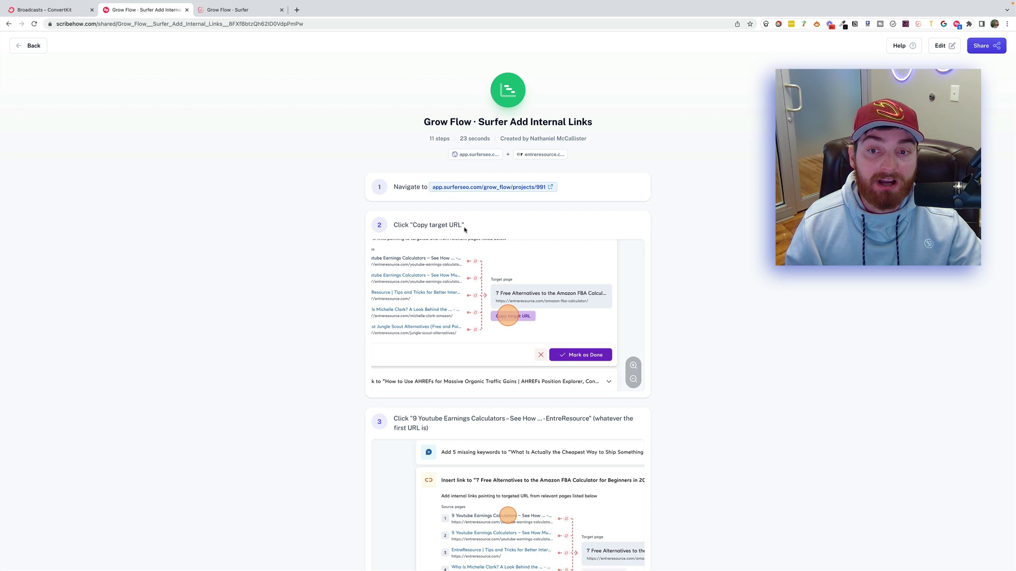
scroll(497, 299, down, 3)
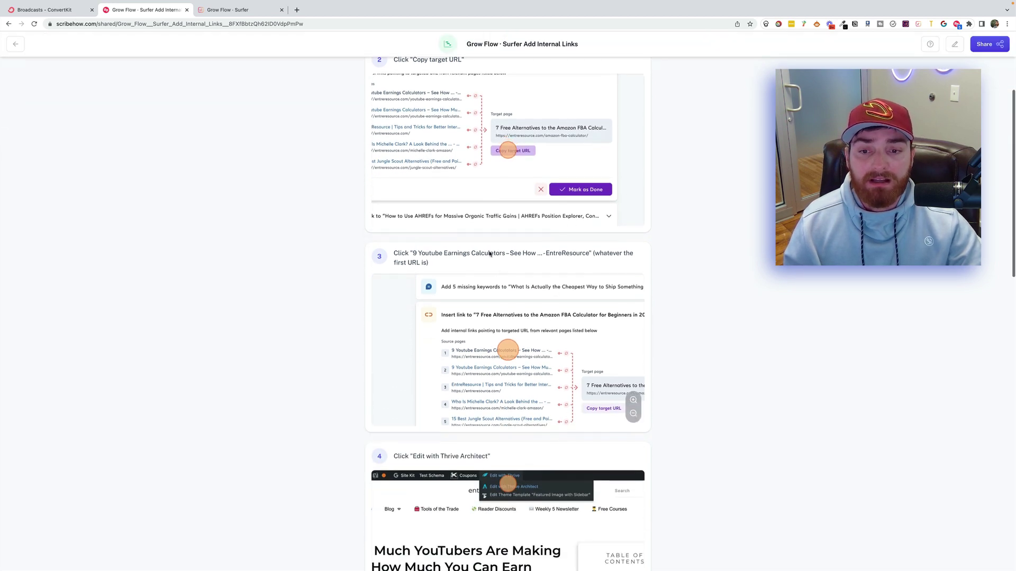
scroll(504, 361, down, 3)
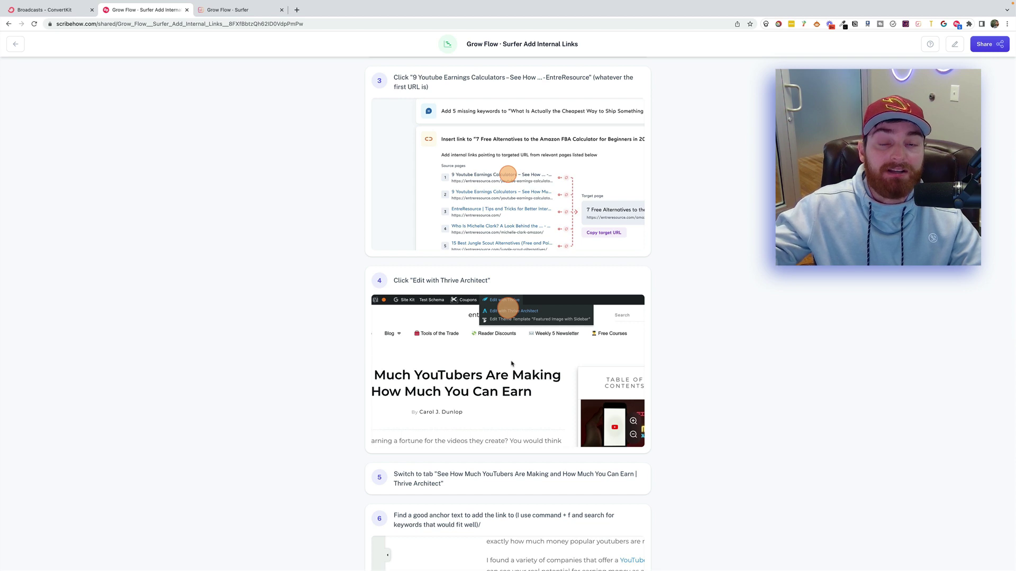
scroll(508, 359, down, 5)
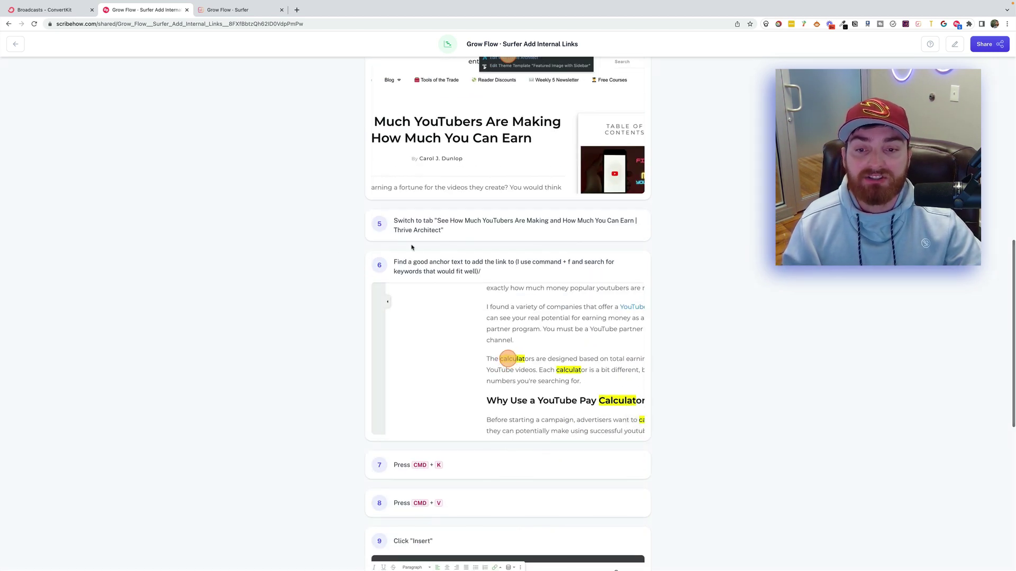
scroll(508, 434, down, 1)
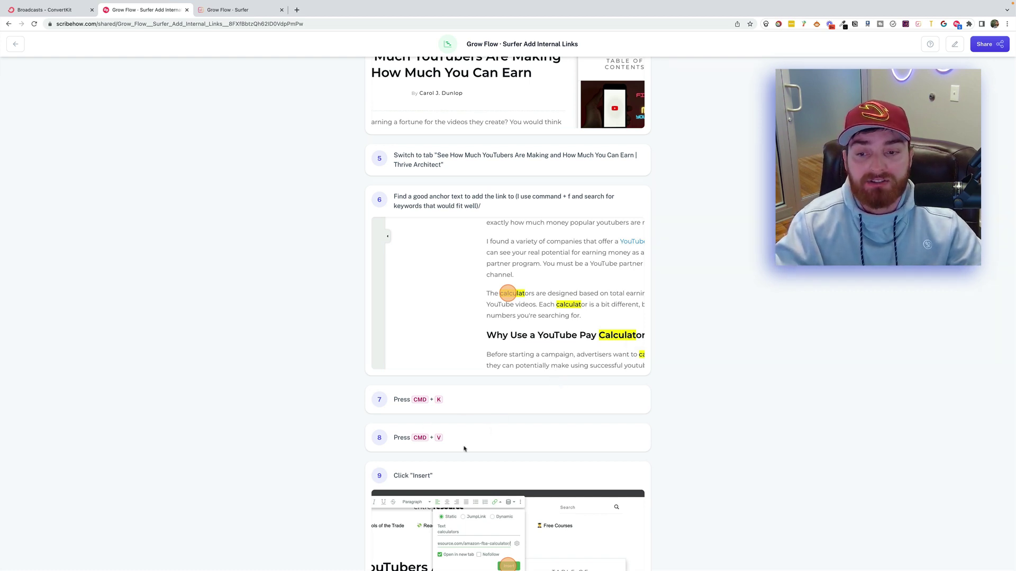
scroll(450, 447, down, 3)
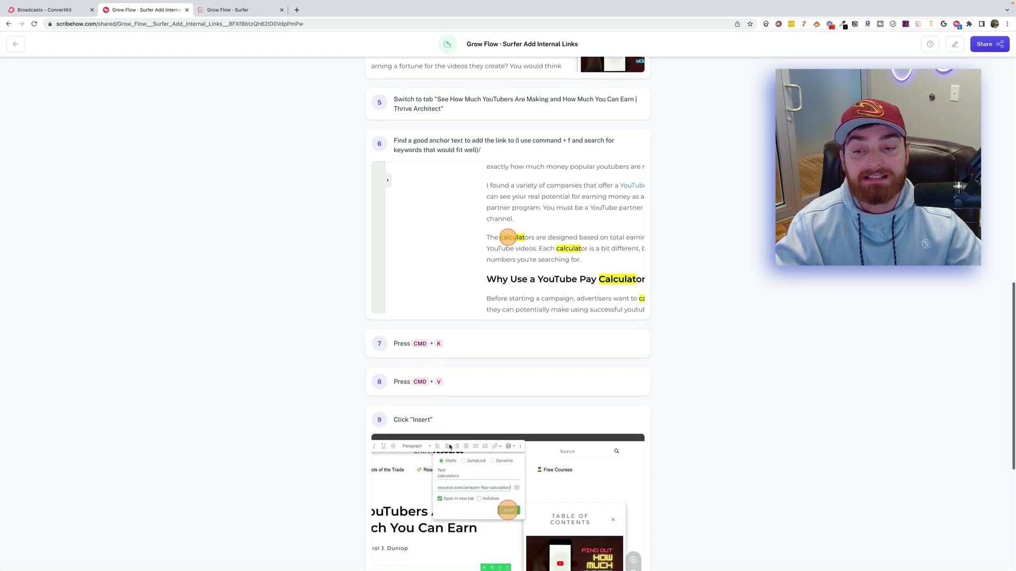
scroll(465, 368, down, 3)
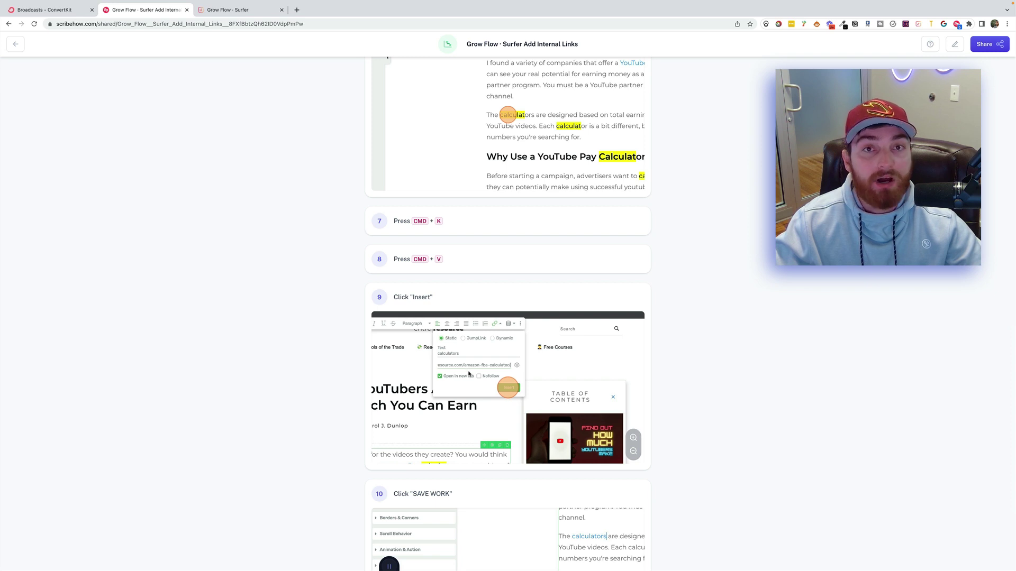
scroll(476, 374, down, 5)
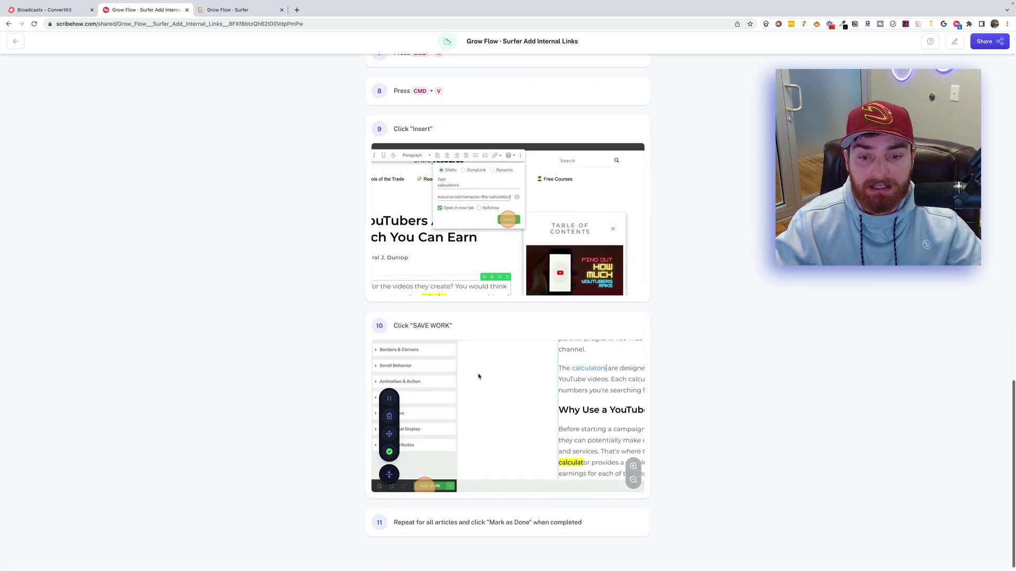
scroll(608, 318, up, 20)
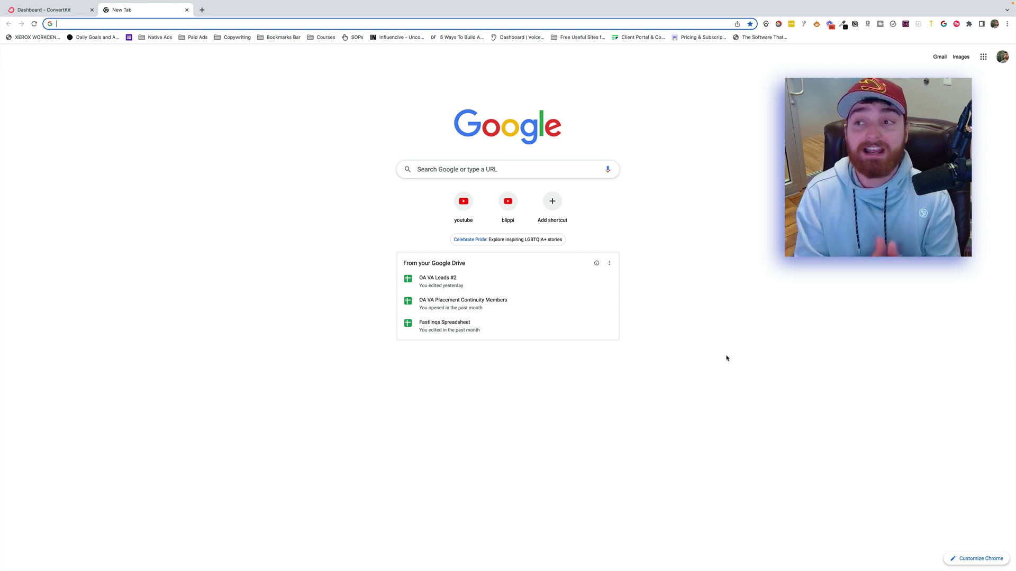
Load scribehow.com to show recent Scribes, then switch back to the ConvertKit dashboard tab.
text(scribehow.com)
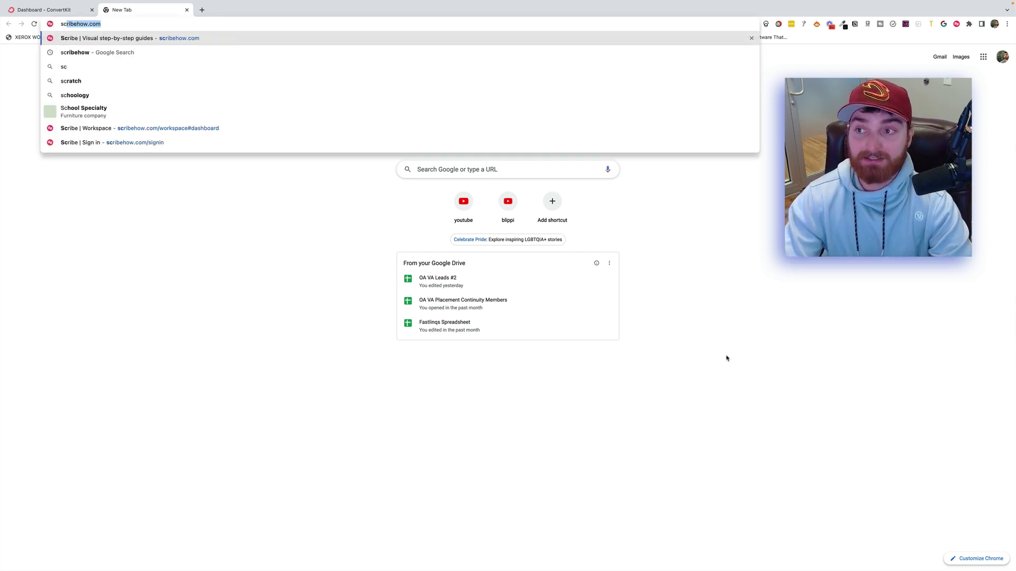
key(Return)
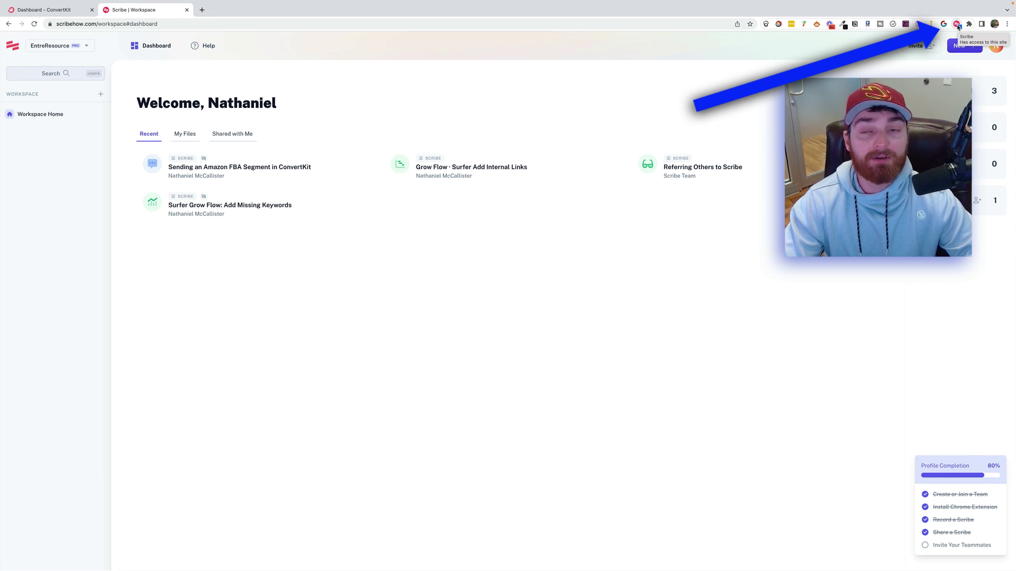
key(ctrl+shift+Tab)
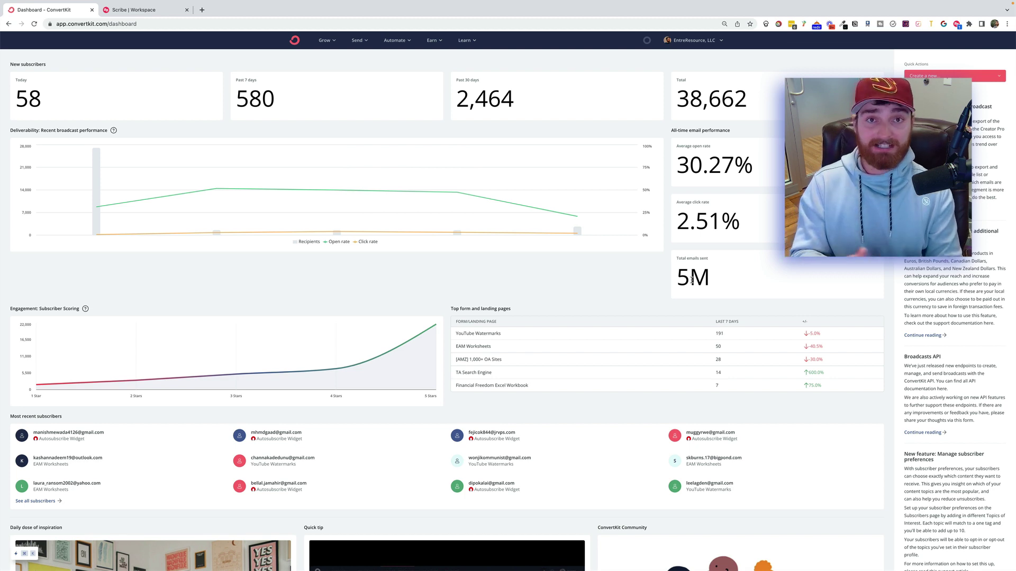
Start a Scribe recording, then create a new broadcast from Send > Broadcasts.
click(956, 24)
click(964, 106)
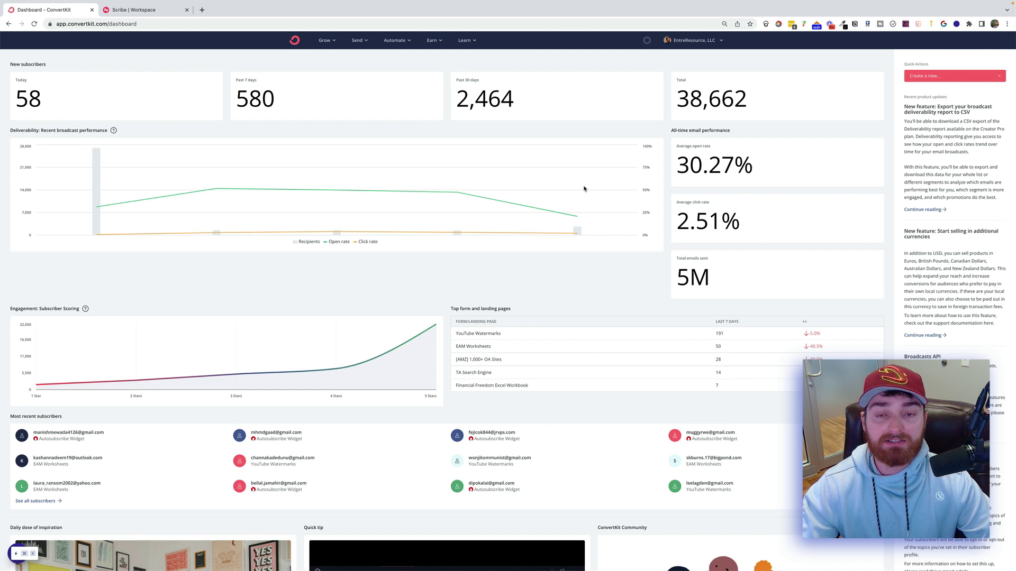
mouse_move(584, 189)
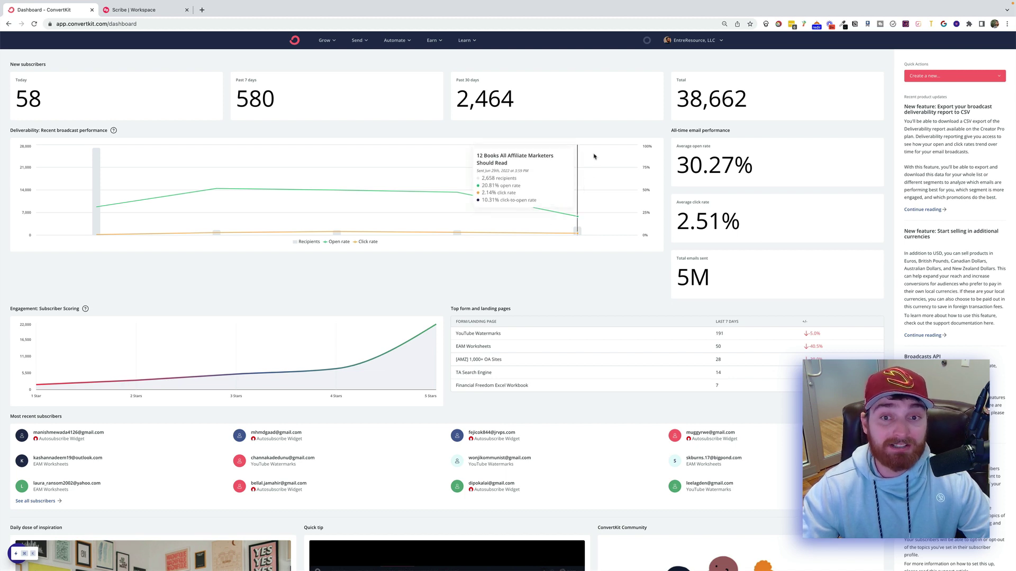
click(363, 44)
click(418, 73)
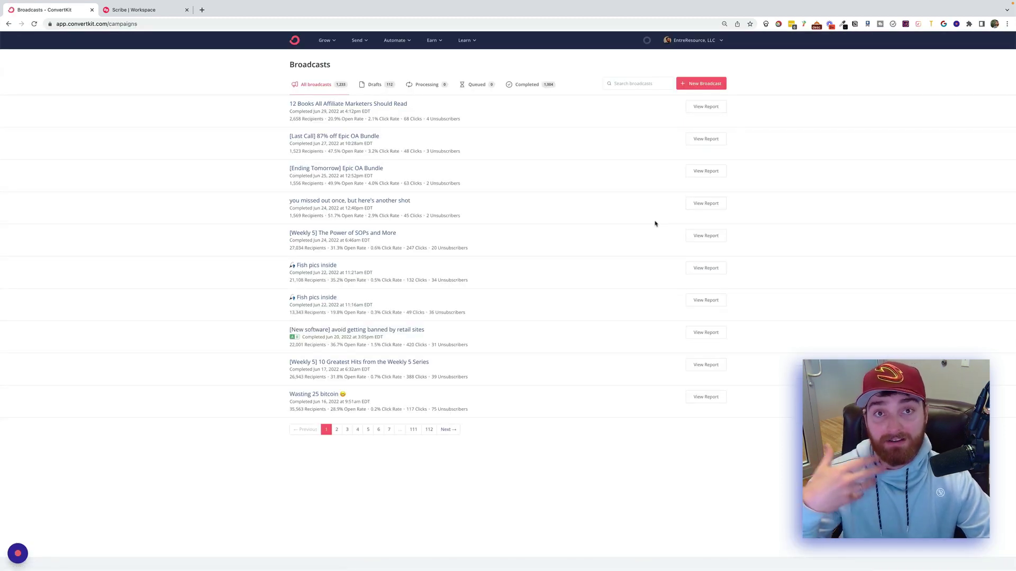
click(705, 82)
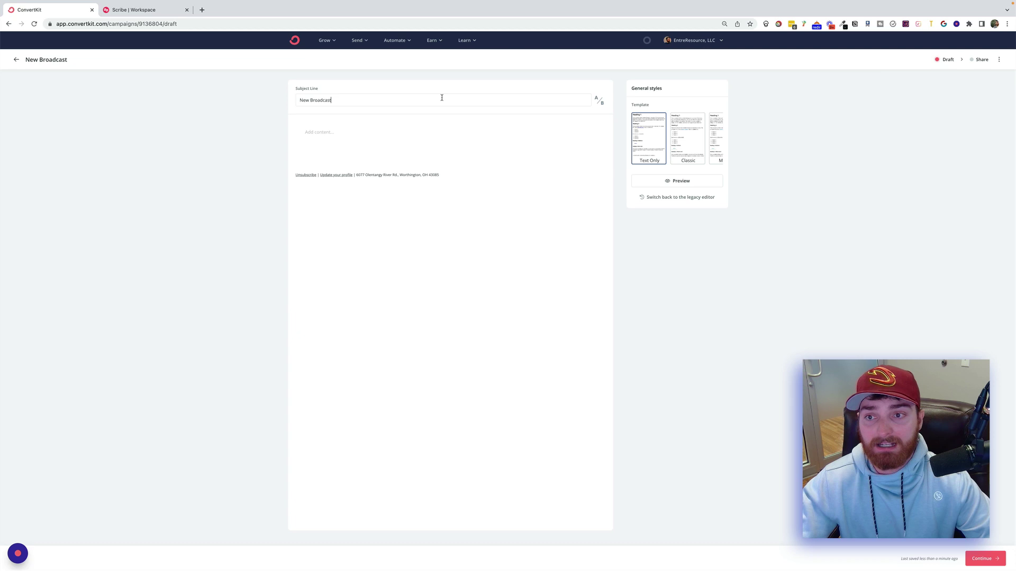
Replace the subject with 'Enter a sub' and type 'En' plus a new line in the body.
triple_click(442, 98)
text(Ente)
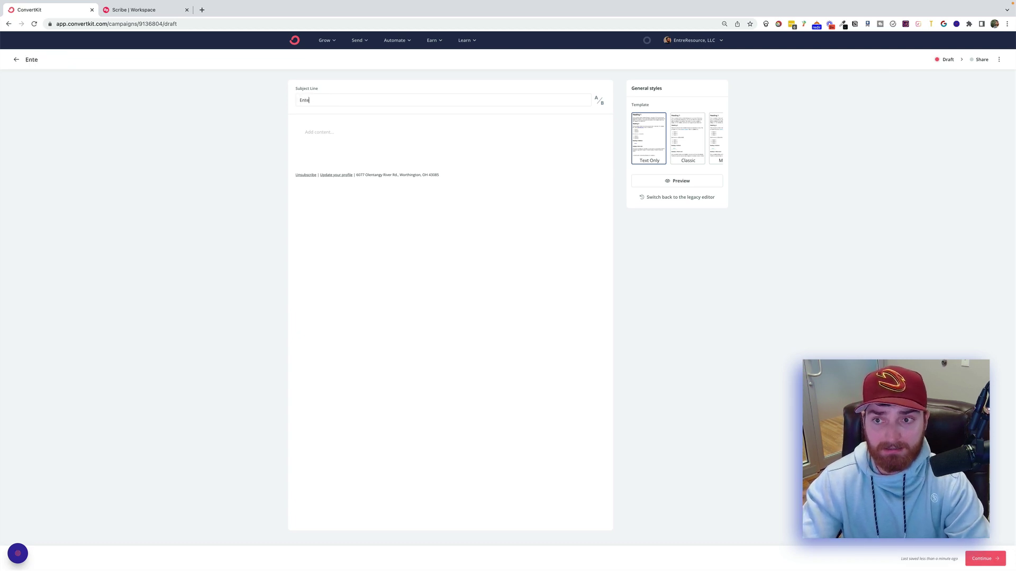
text(r a subject link)
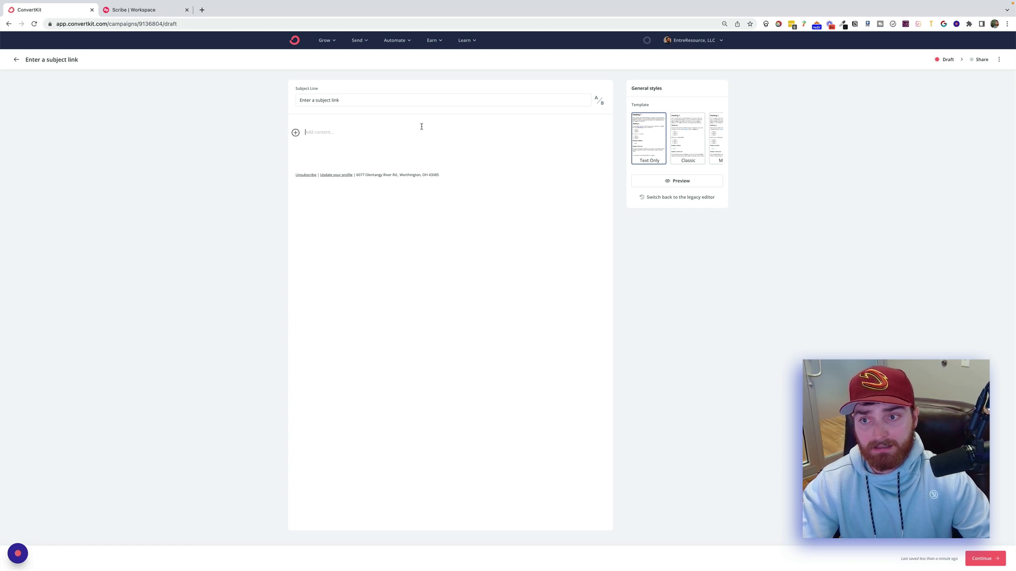
click(306, 132)
text(Enter a body)
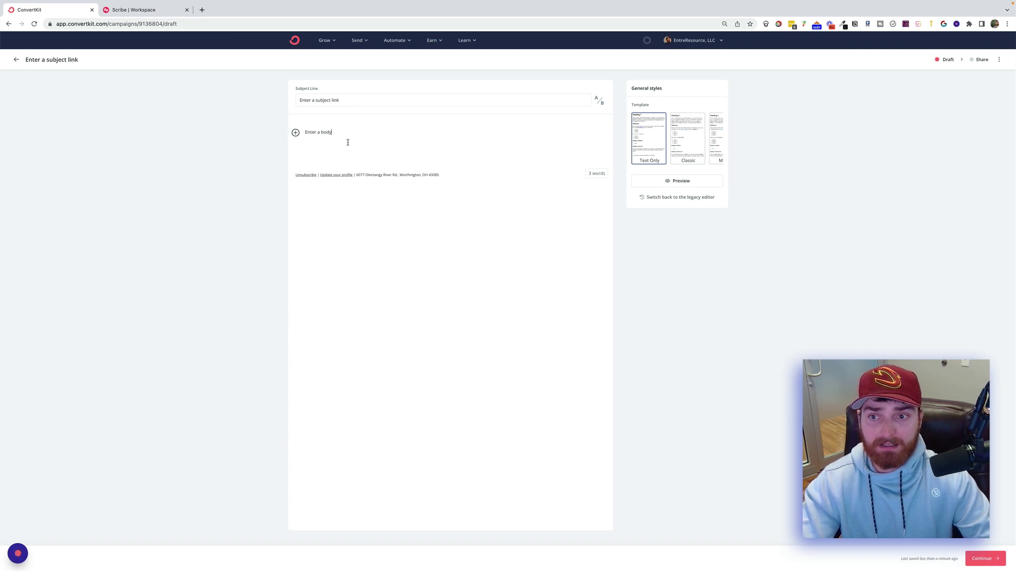
key(Return)
Insert the {{ snippet.test }} snippet into the email body and continue to sending settings.
click(296, 143)
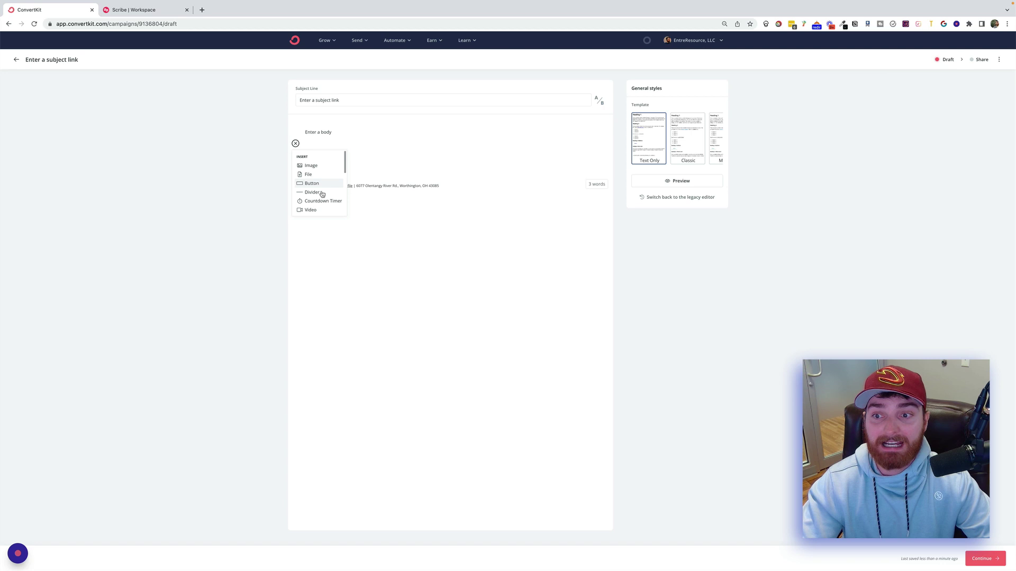
scroll(319, 199, down, 3)
scroll(322, 204, up, 3)
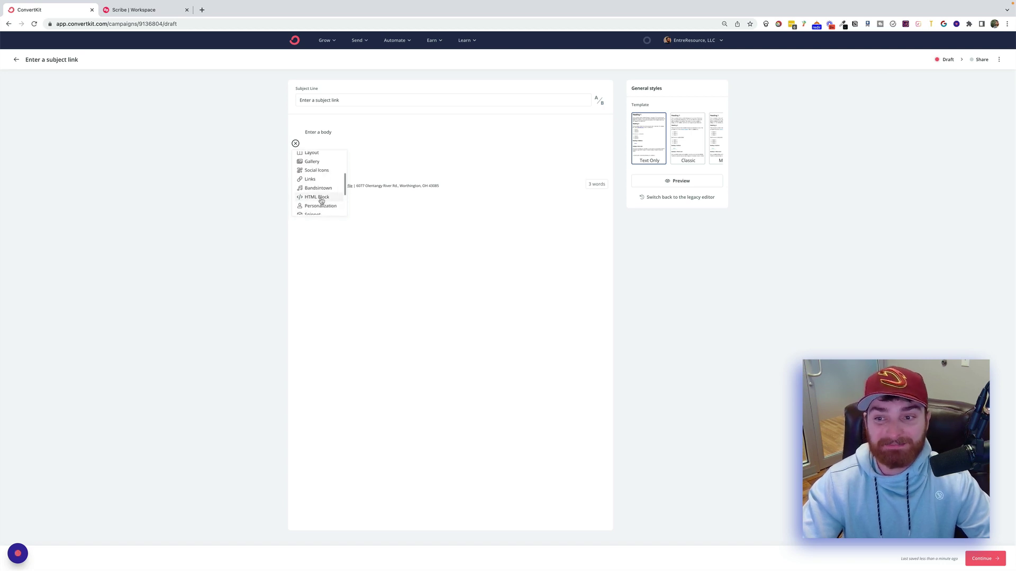
scroll(322, 201, up, 5)
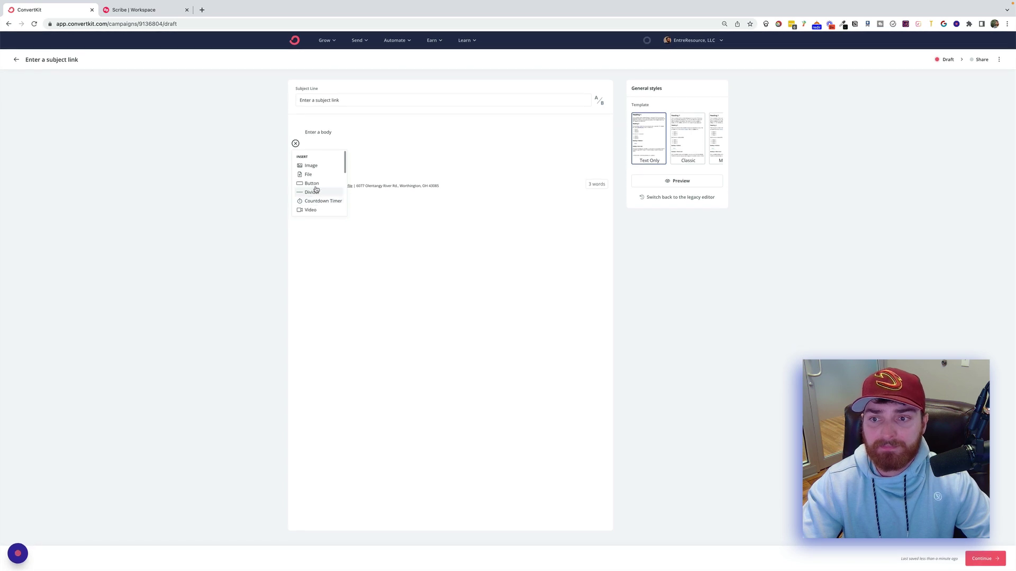
scroll(317, 190, down, 8)
scroll(317, 193, up, 2)
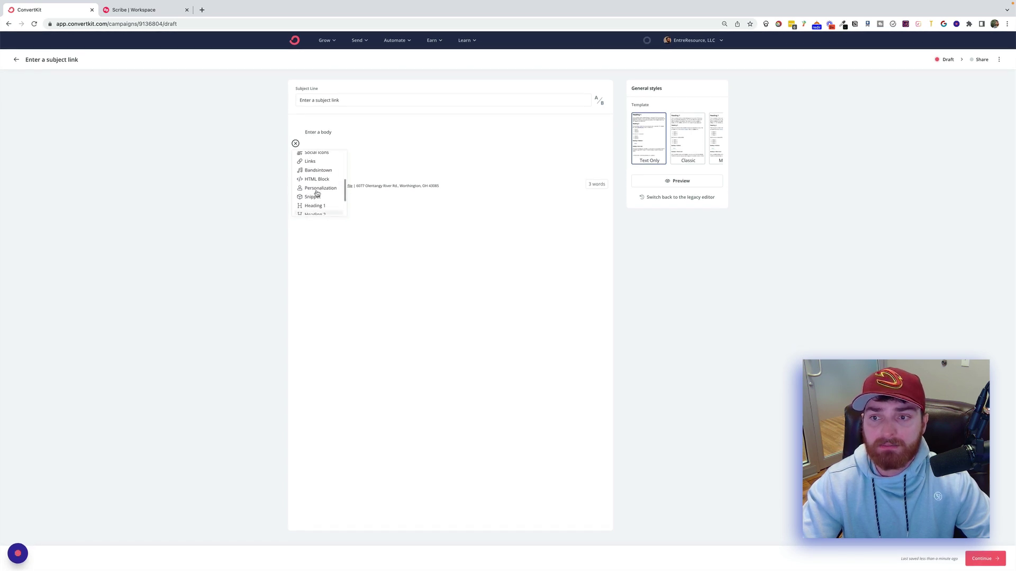
click(317, 194)
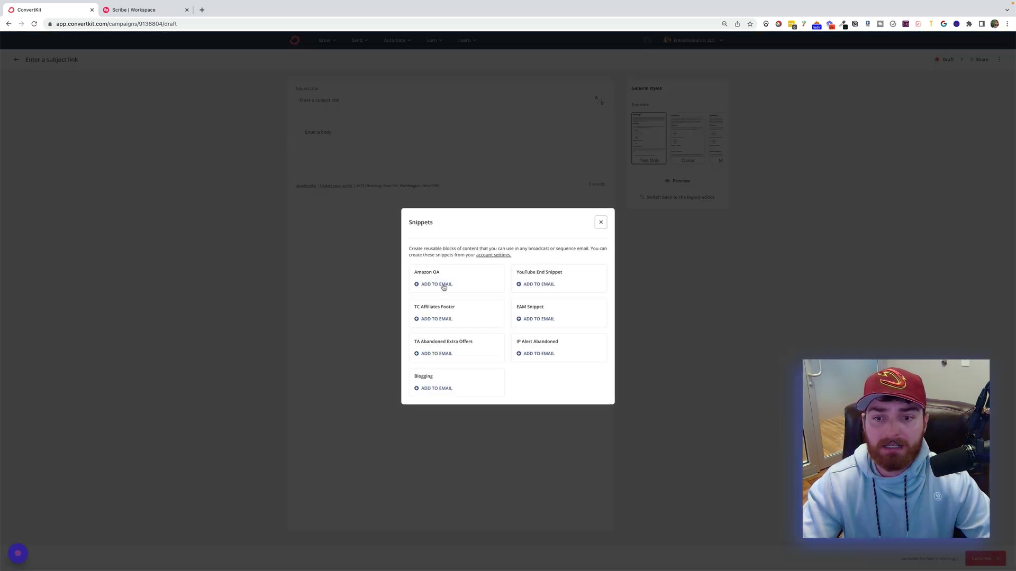
click(423, 284)
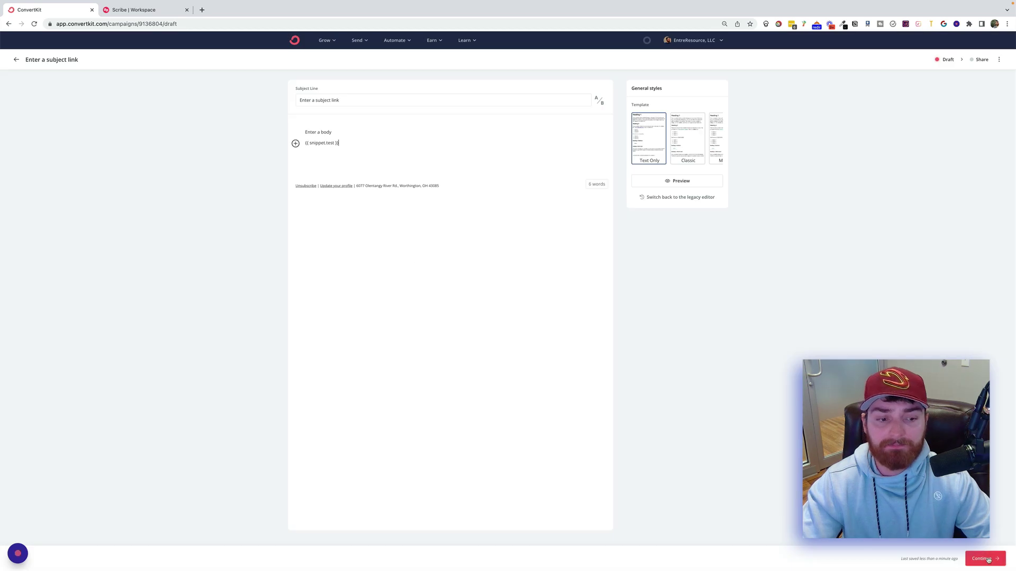
click(985, 560)
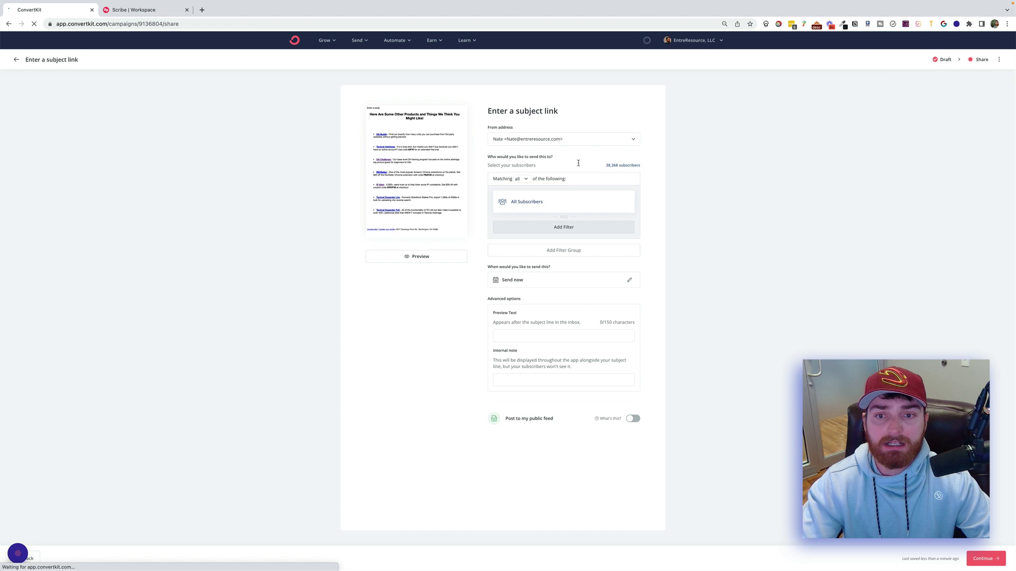
Limit recipients to subscribers of the EAM Free Chapters form.
click(541, 200)
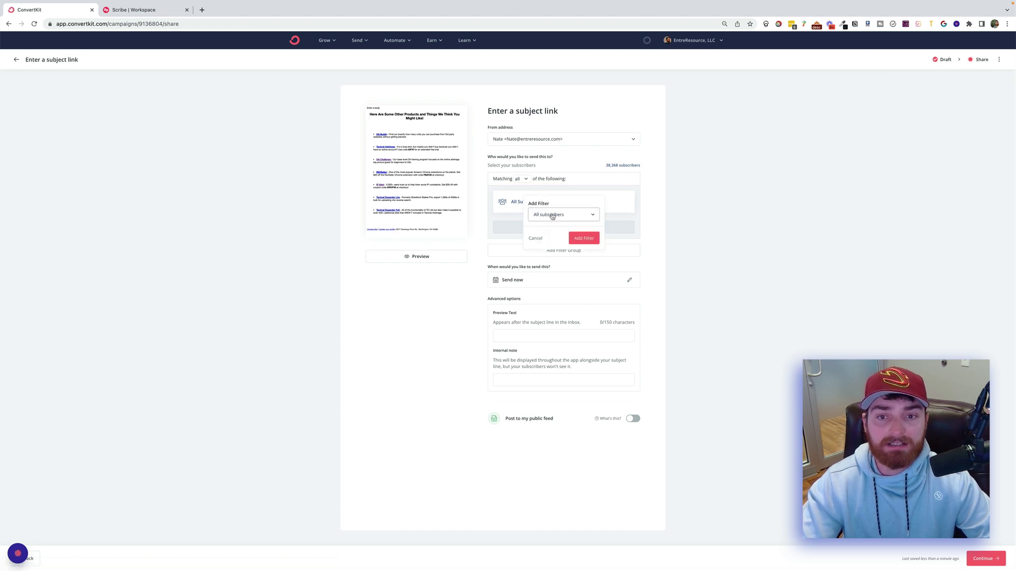
click(553, 215)
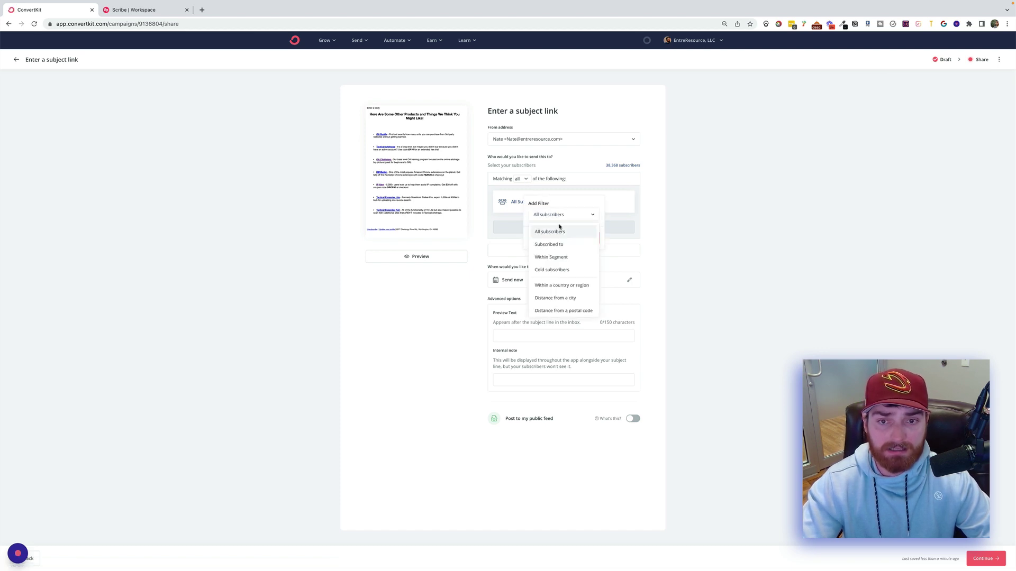
click(549, 245)
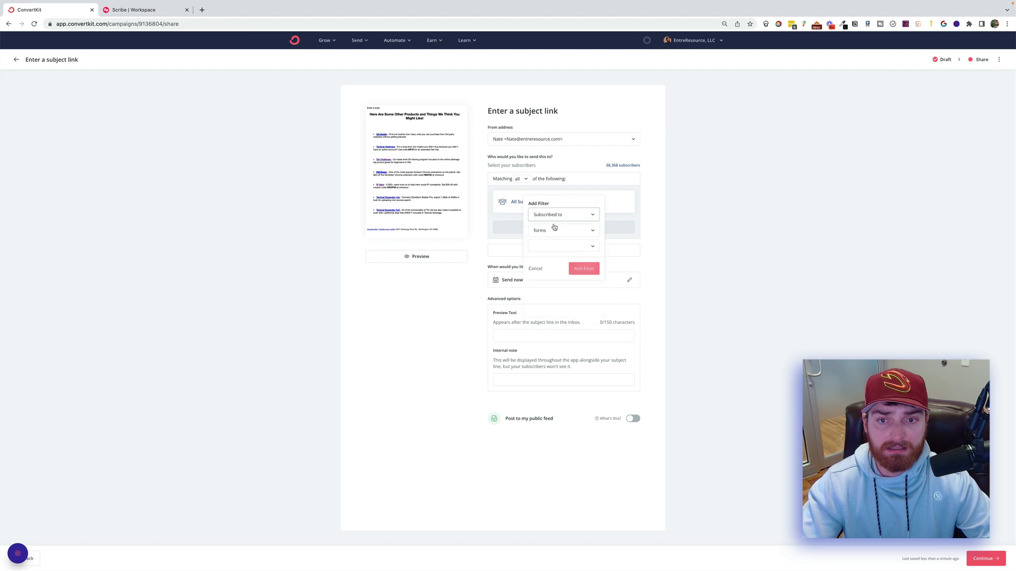
click(557, 245)
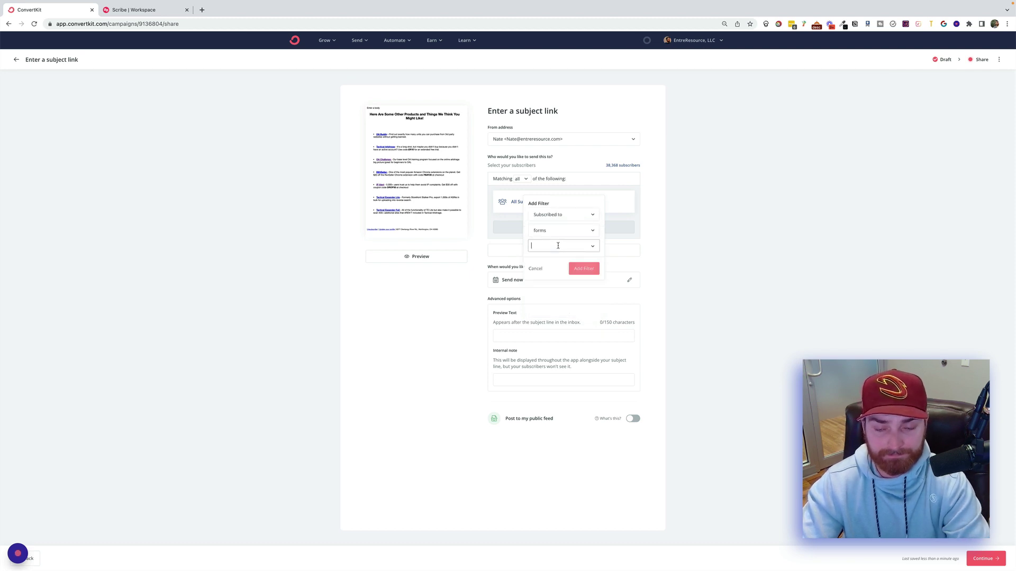
text(ea)
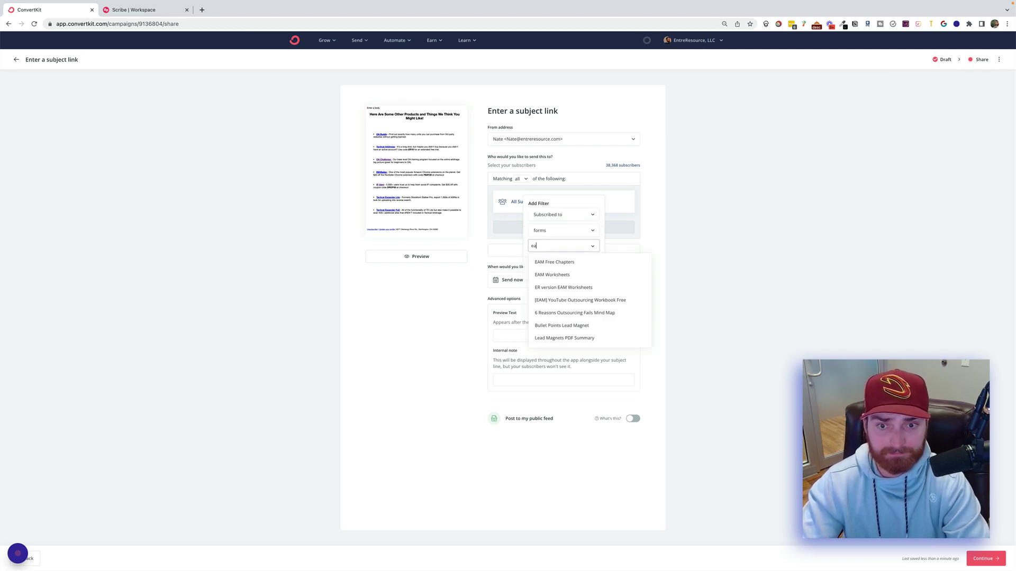
click(554, 261)
click(591, 206)
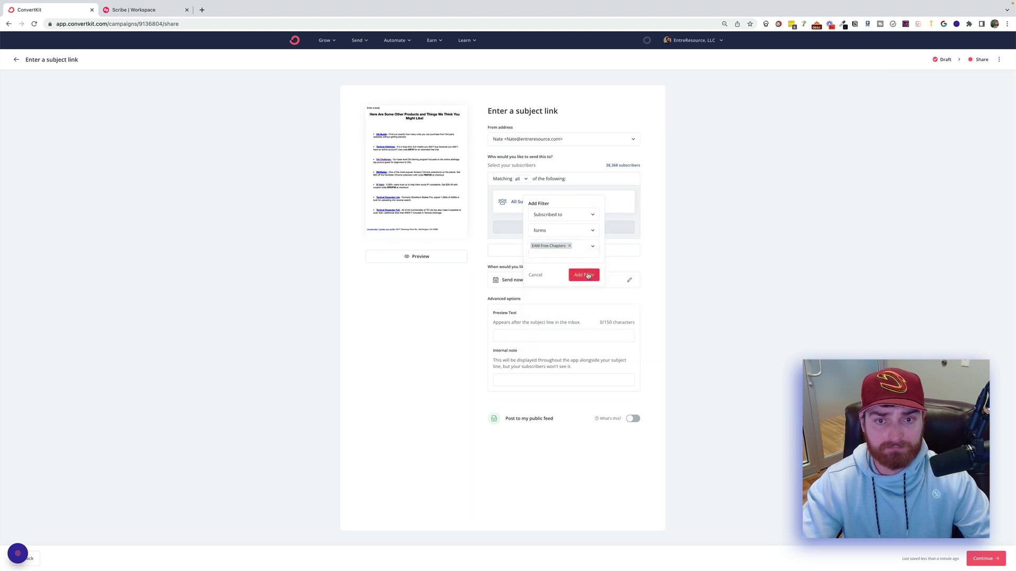
click(584, 274)
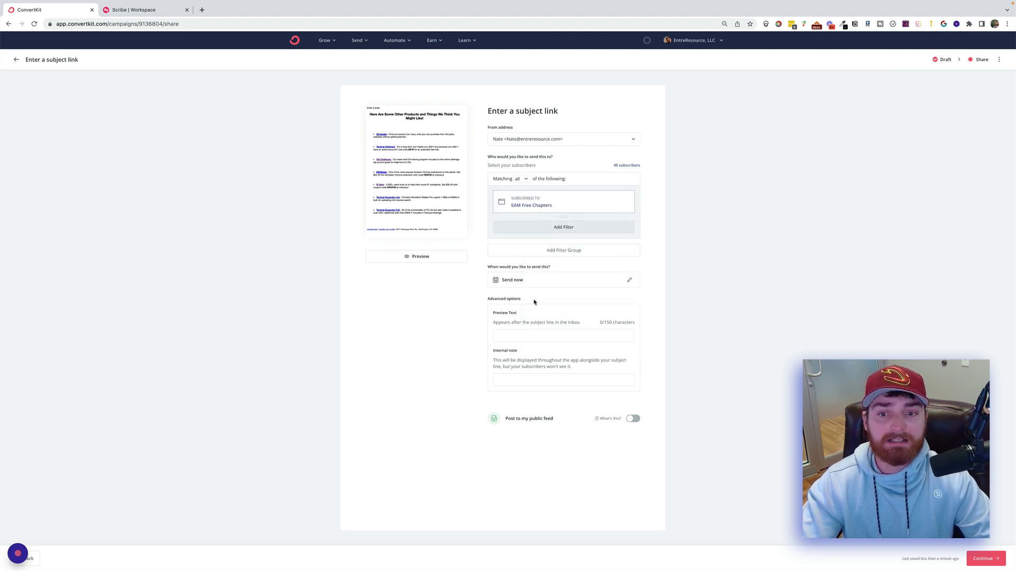
Add preview text 'Enter previiew text', send to the 40 subscribers, and complete the recording.
click(548, 334)
text(Ente)
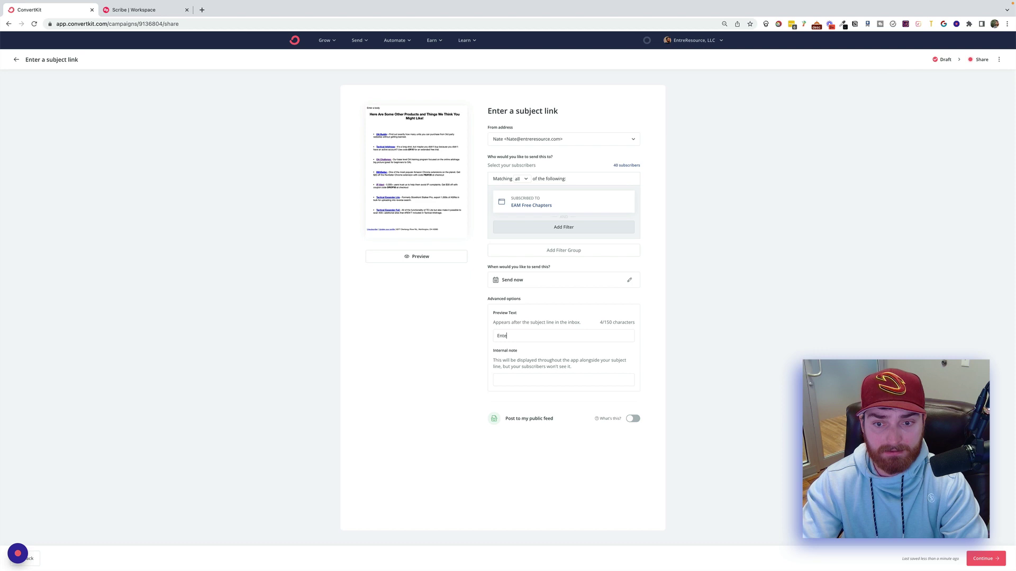
text(r previ)
text(iew )
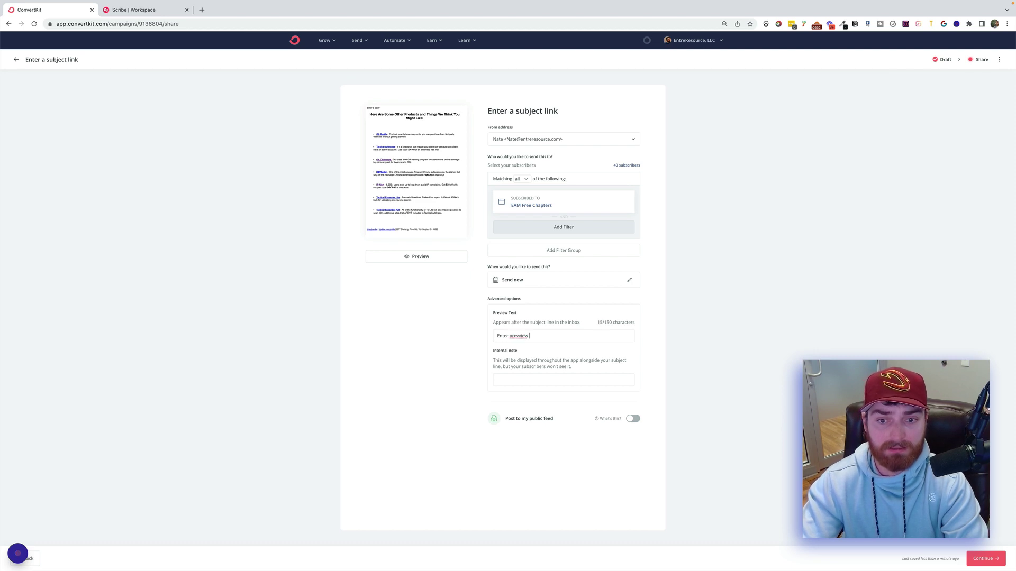
text(text)
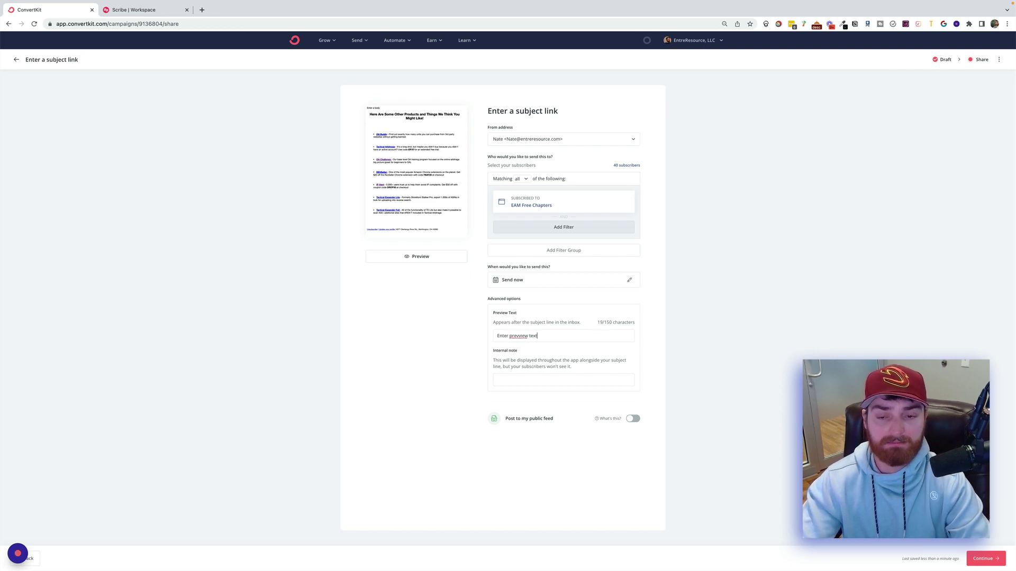
click(985, 559)
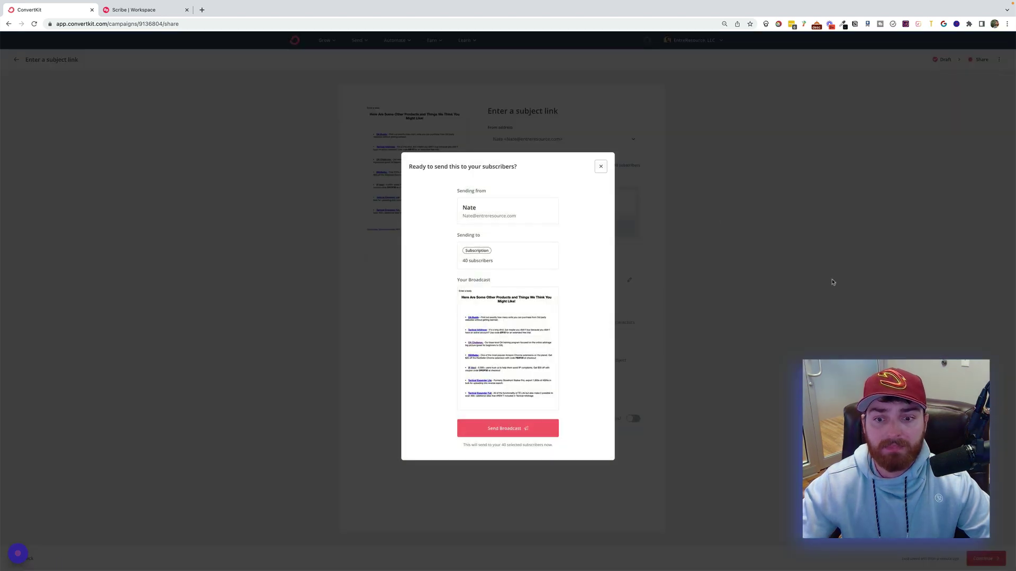
click(533, 429)
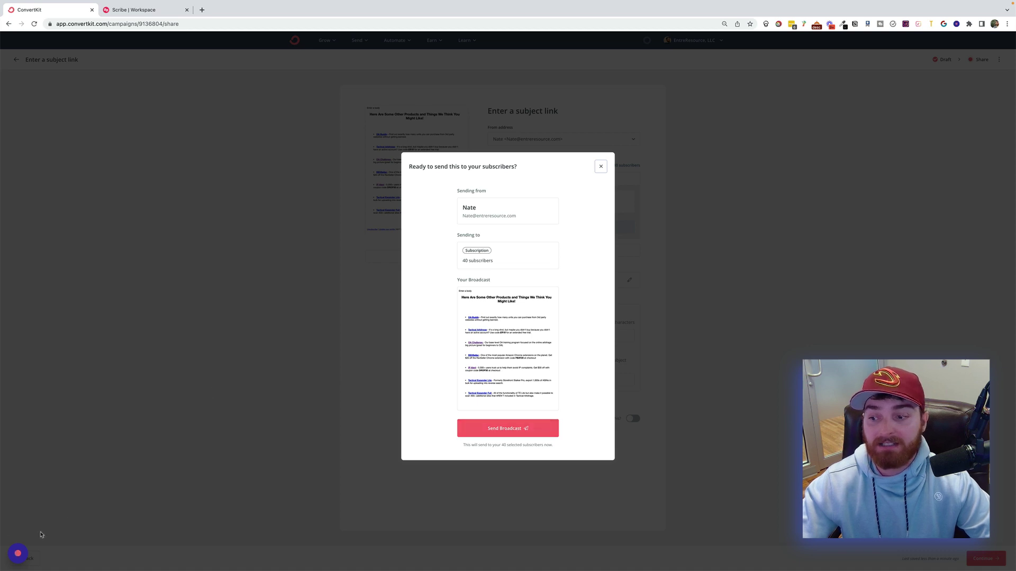
click(18, 553)
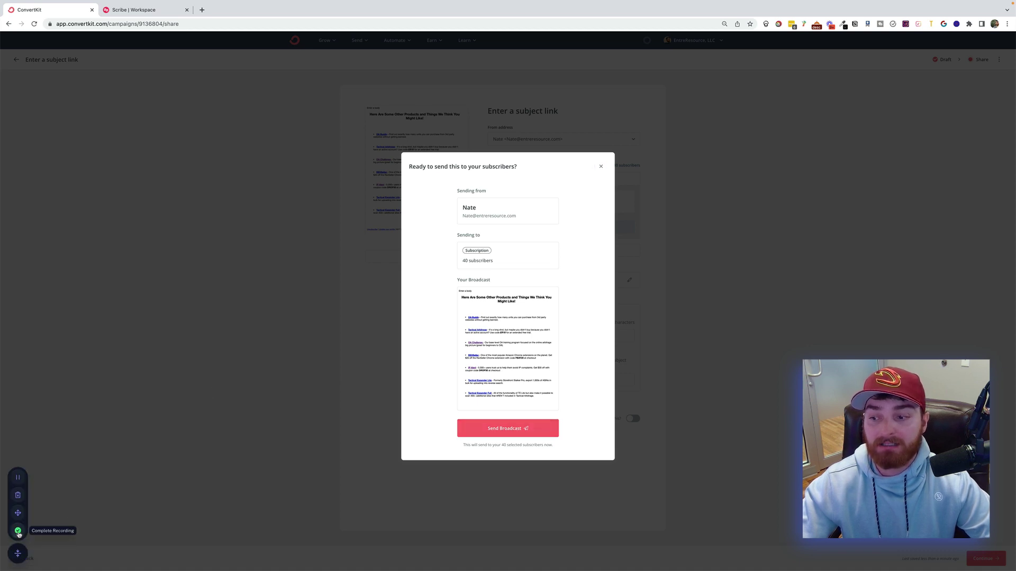
click(18, 531)
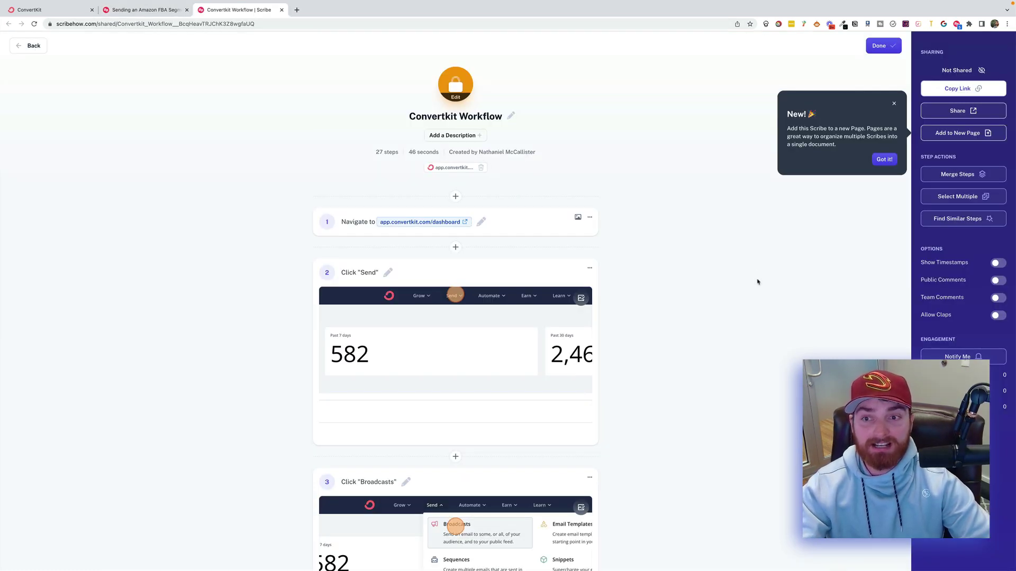
Open the icon and colour picker for the Convertkit Workflow guide's avatar.
click(455, 99)
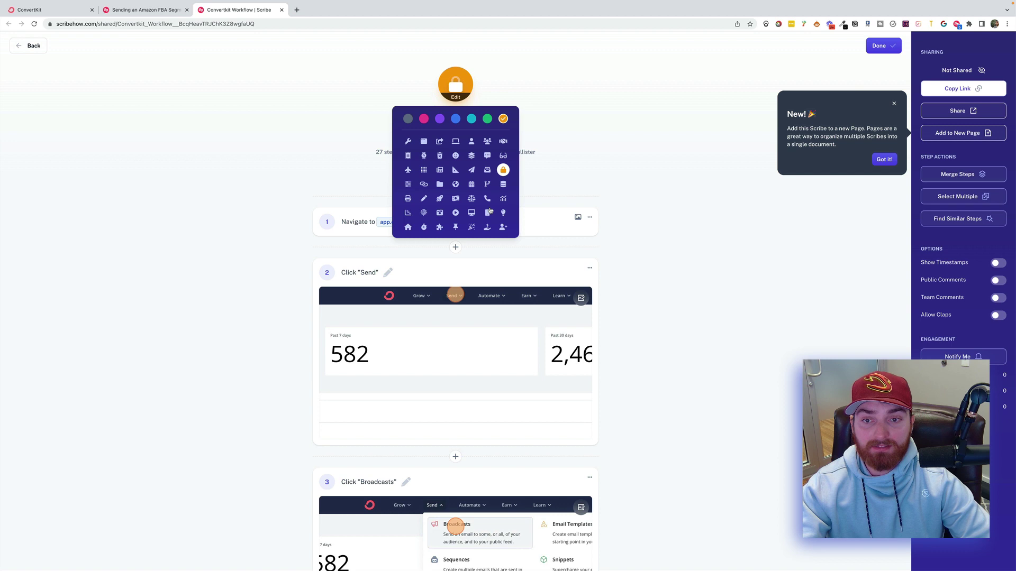
Give the guide a green chat-bubble icon, retitle it 'Convertkit Workflow Basic Broadcast', and add the description 'How to send a simple broadcast in ConvertKit. No scheduling'.
click(487, 155)
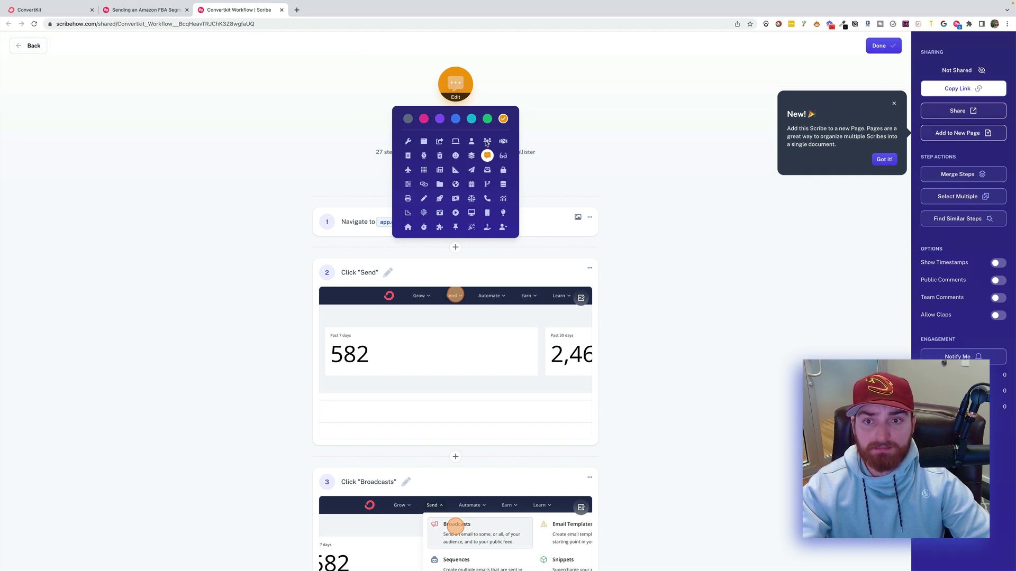
click(487, 120)
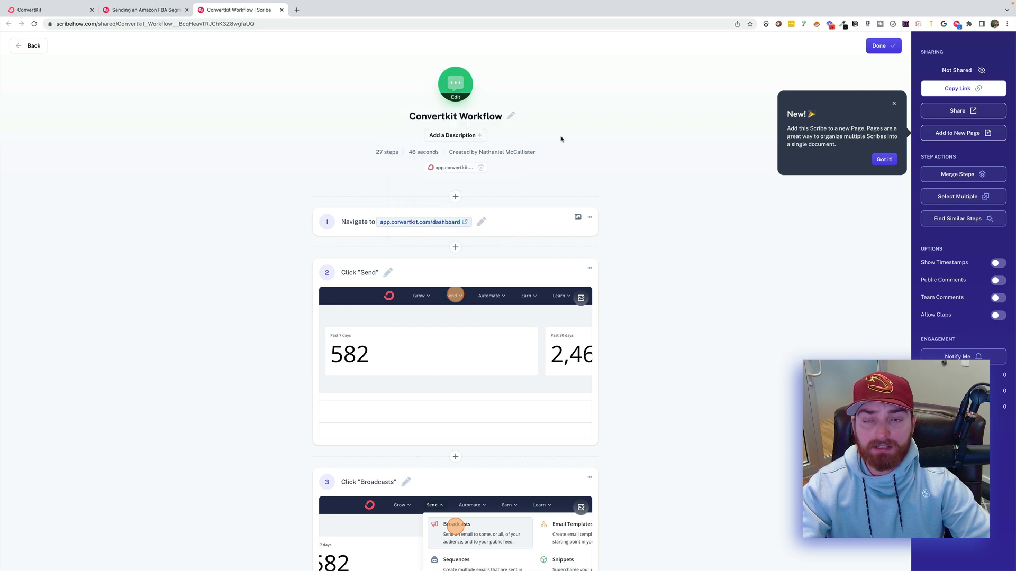
click(512, 117)
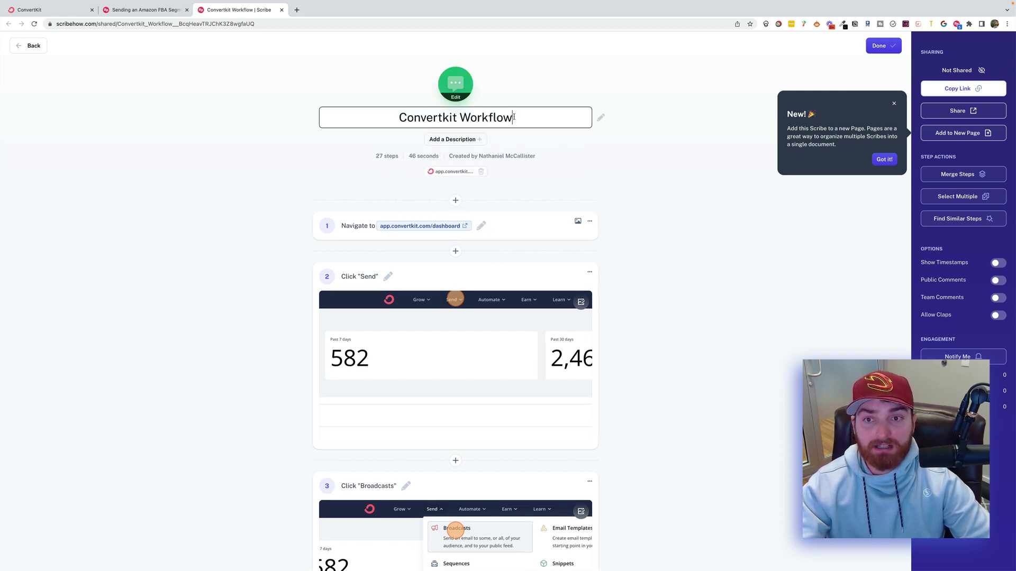
text(Ba)
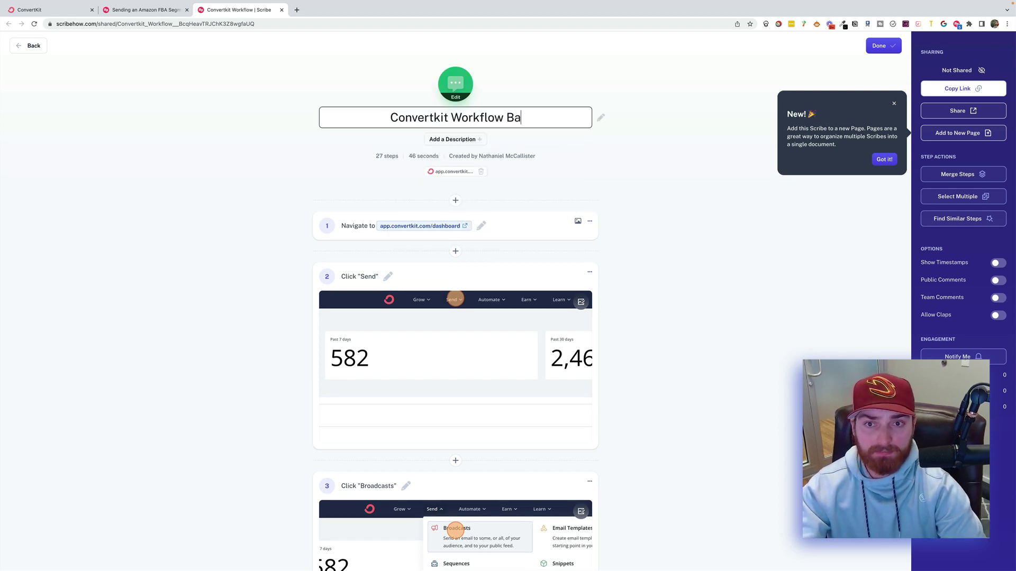
text(sic Broad)
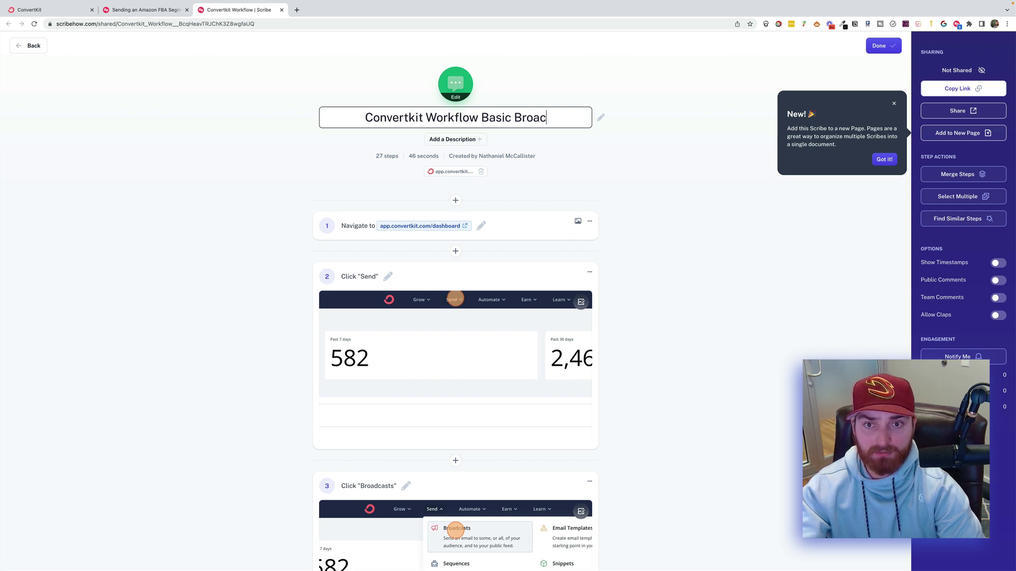
text(cast)
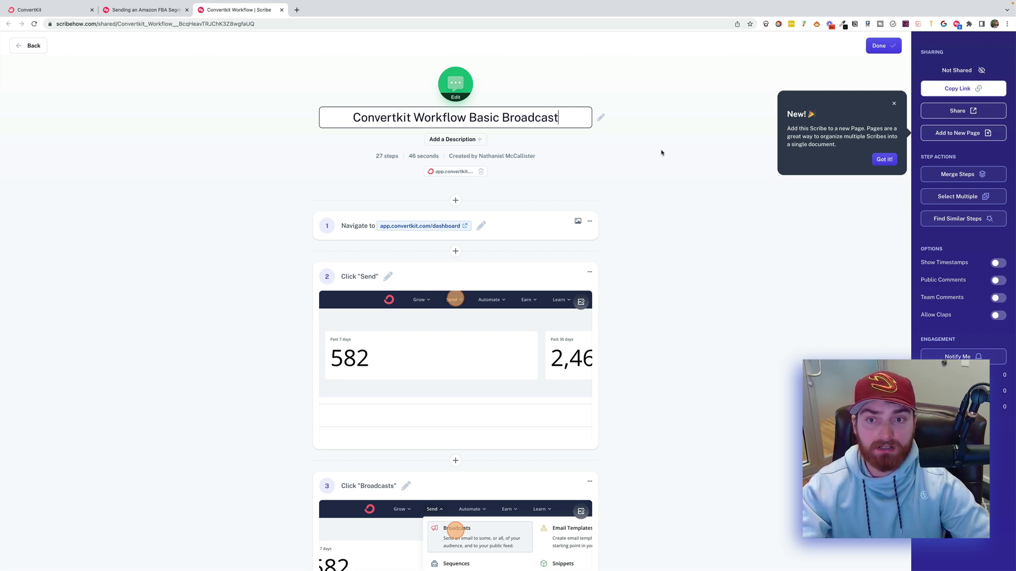
key(Return)
click(463, 139)
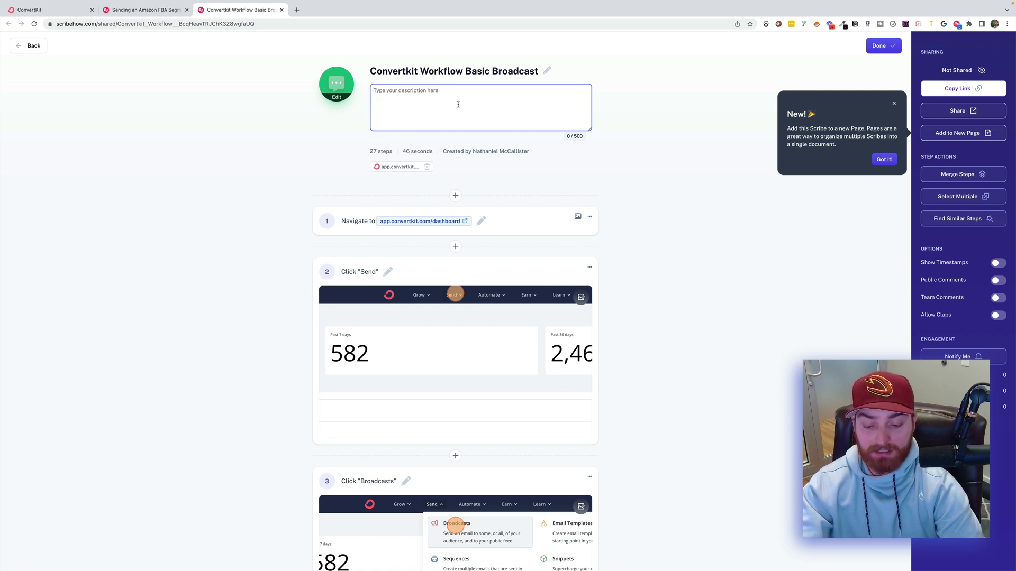
text(How to send)
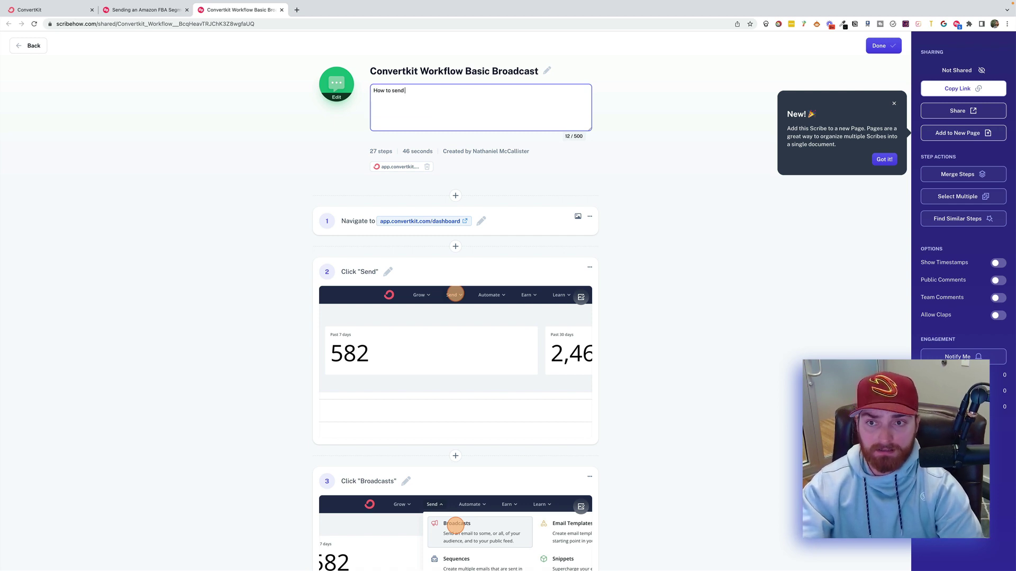
text( a simple )
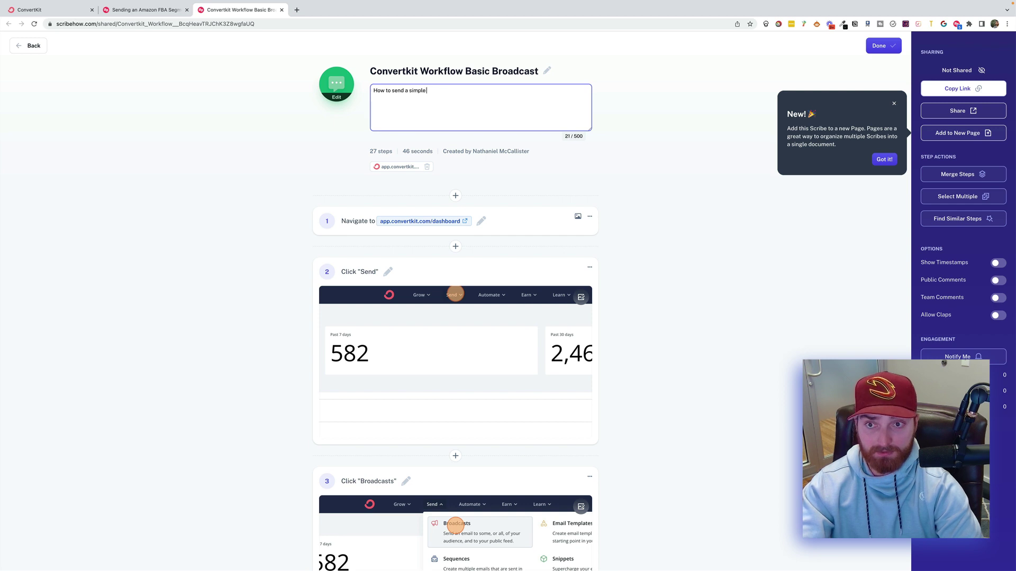
text(broadcast in ConvertKi)
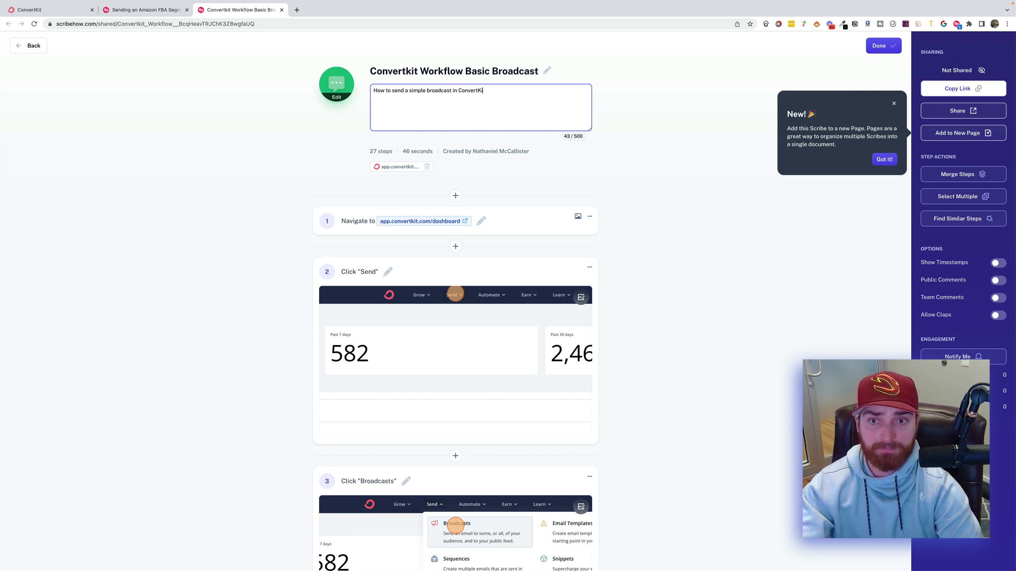
text(t. No s)
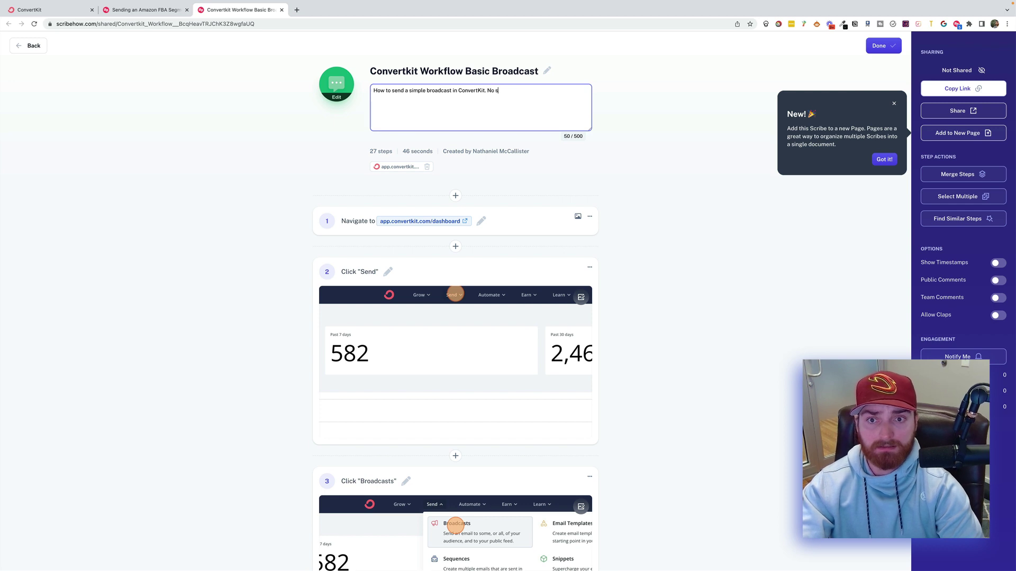
text(cheduling.)
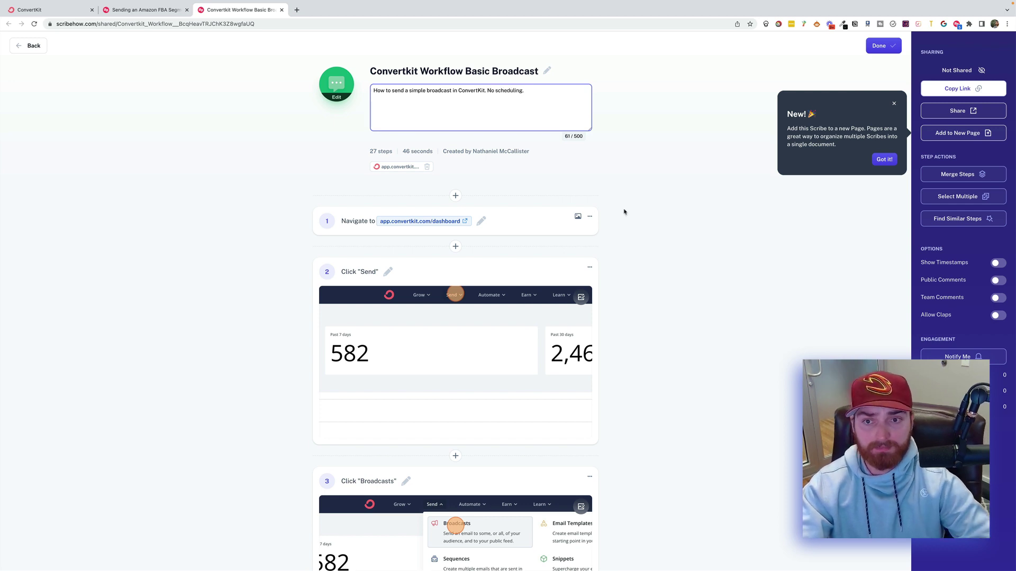
Save the description, open step 1's ConvertKit dashboard link in a new tab, and return to the guide.
click(624, 212)
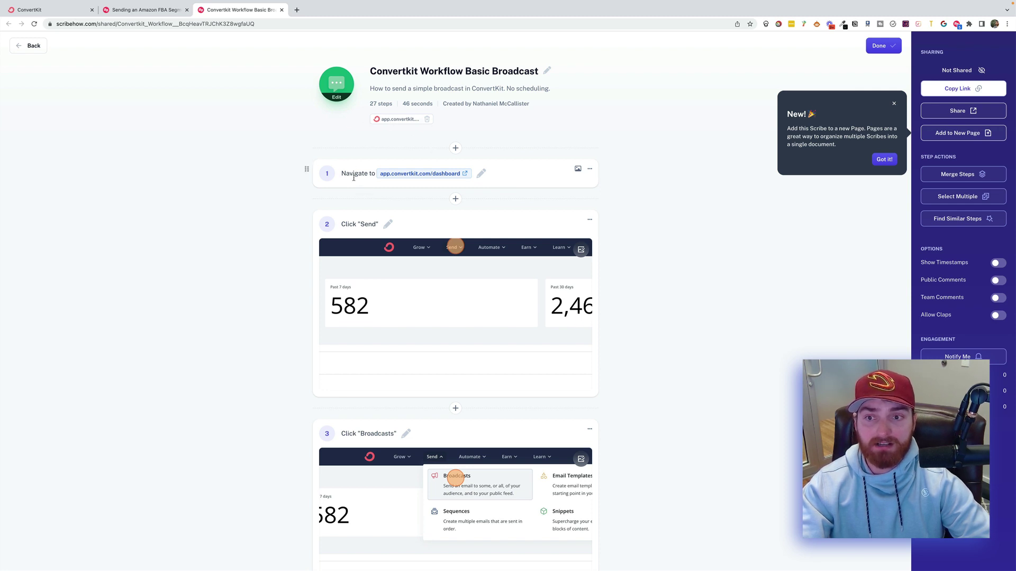
click(426, 174)
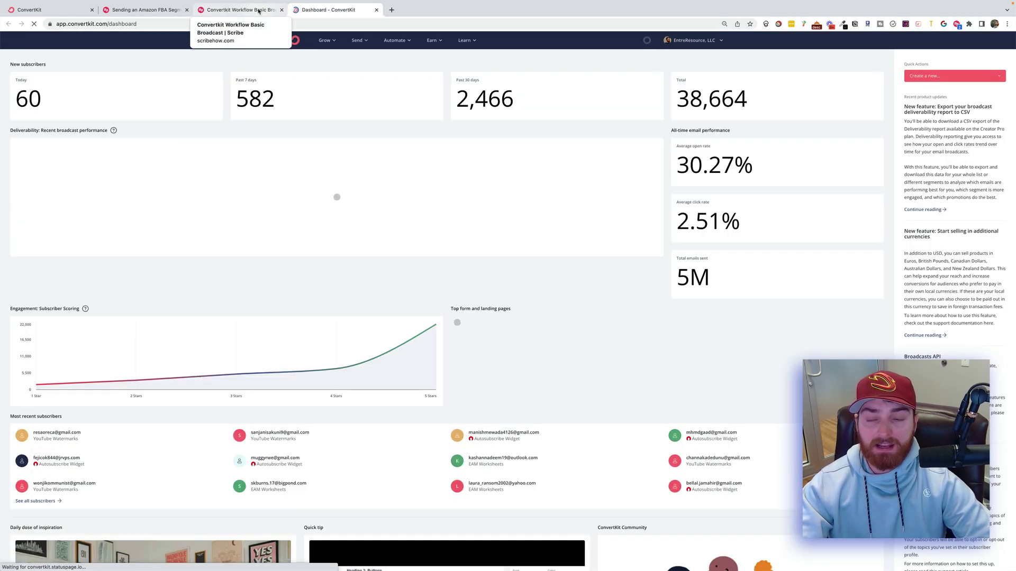
click(258, 11)
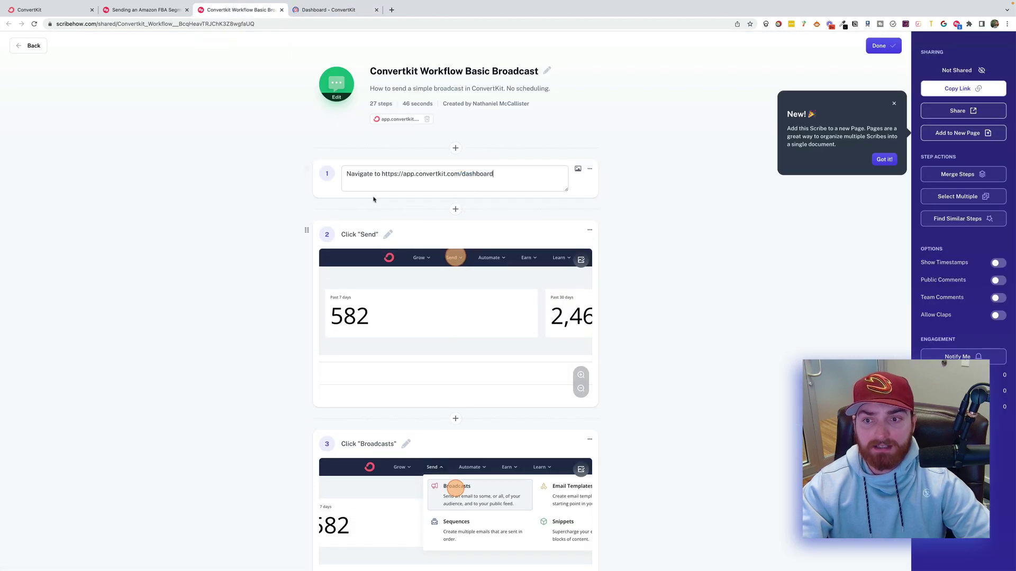
scroll(260, 224, down, 3)
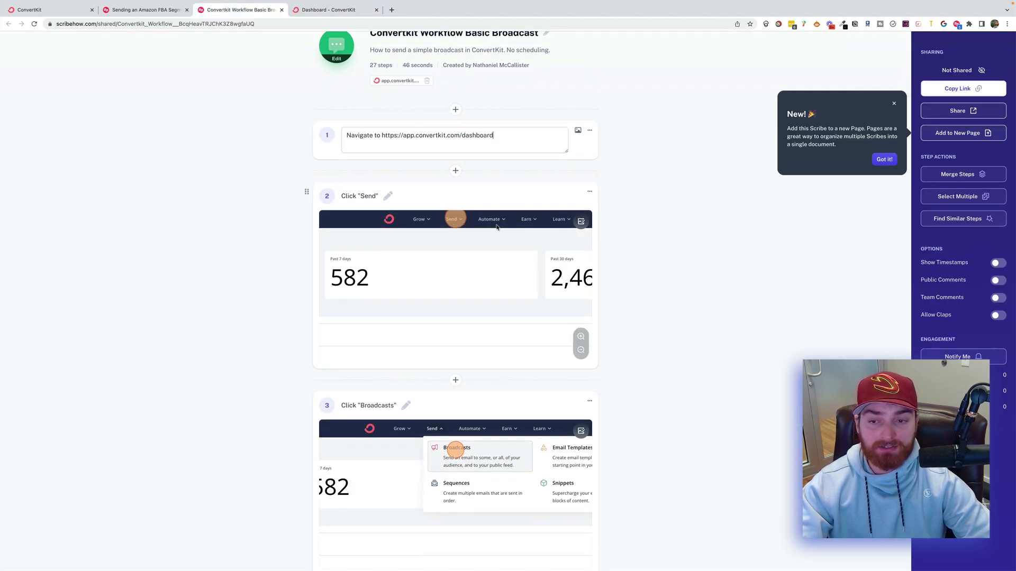
Scroll to step 6 and delete its [[CapsLock]] and [[tab]] placeholders.
scroll(492, 227, down, 5)
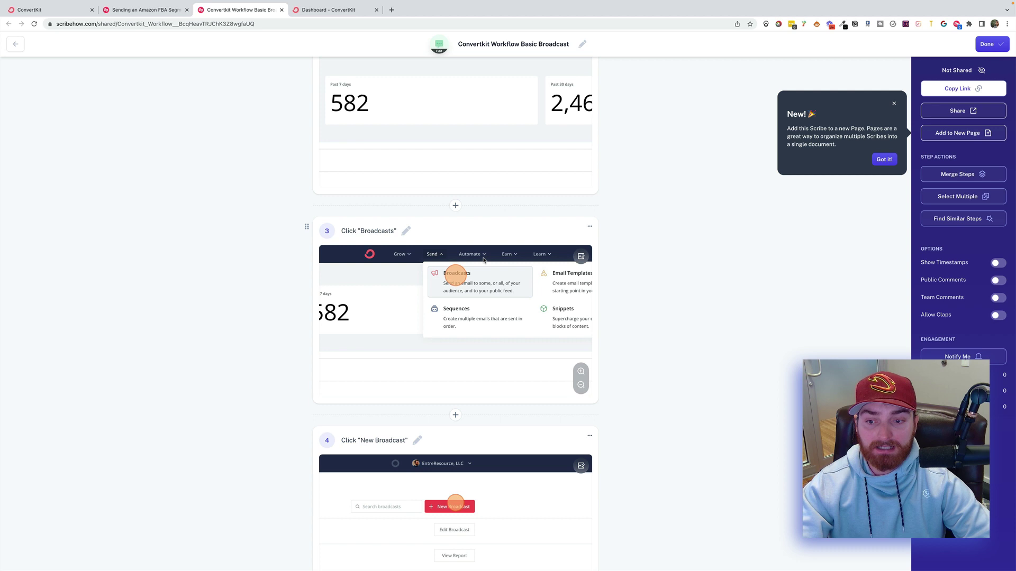
scroll(549, 325, down, 2)
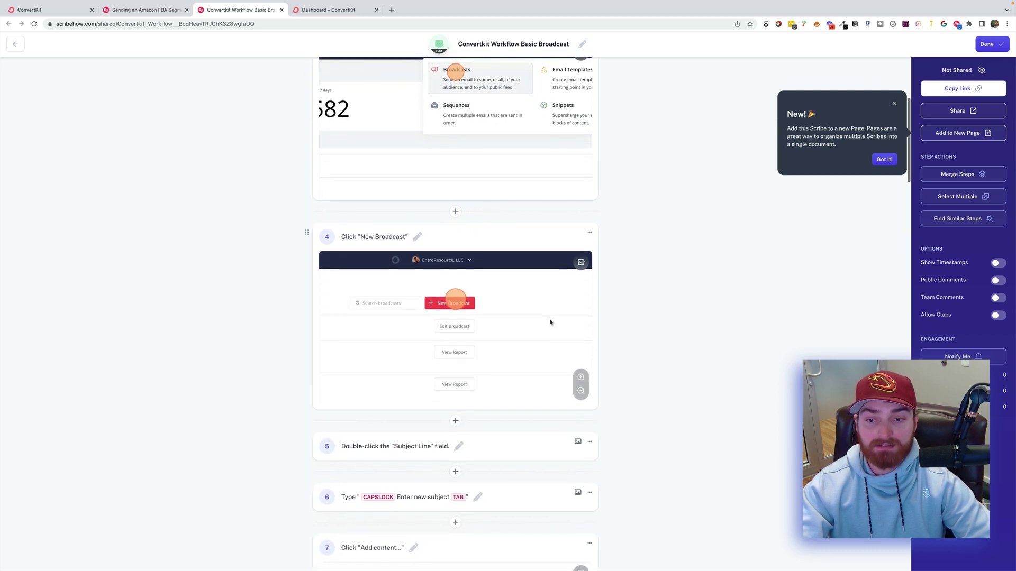
scroll(550, 324, down, 2)
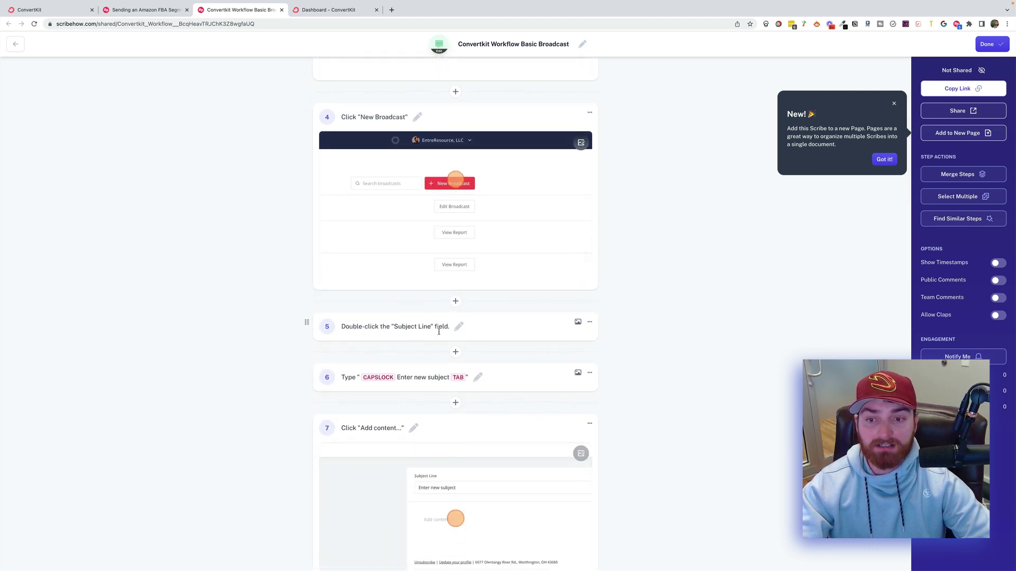
scroll(438, 328, down, 2)
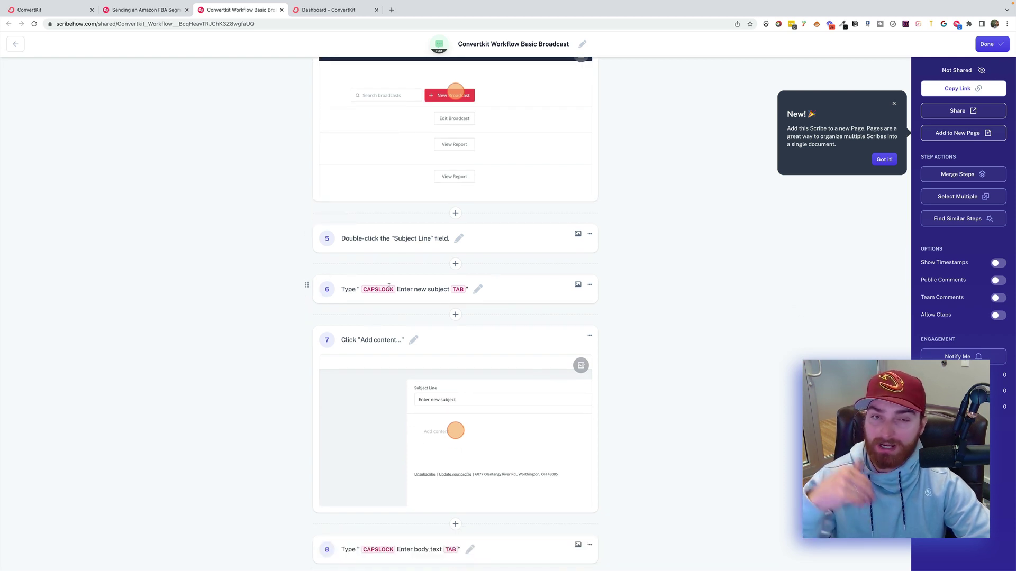
scroll(483, 292, down, 1)
click(476, 280)
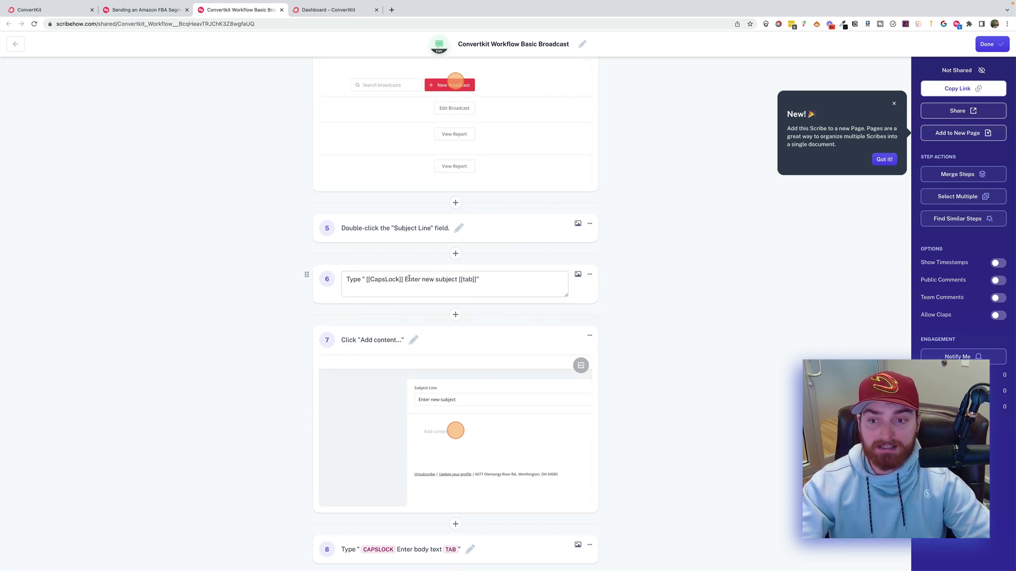
drag(403, 280, 366, 281)
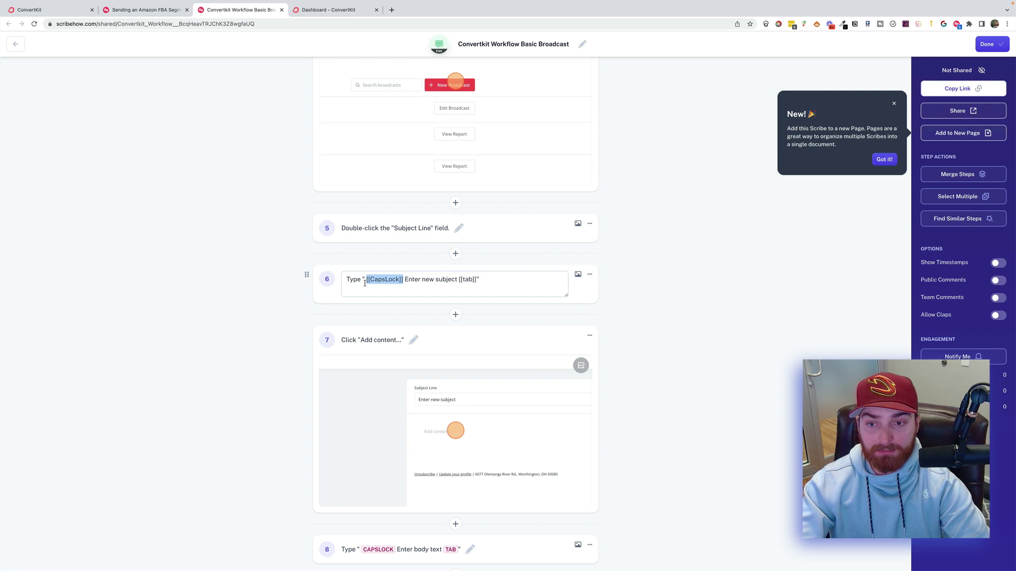
key(BackSpace)
key(Delete)
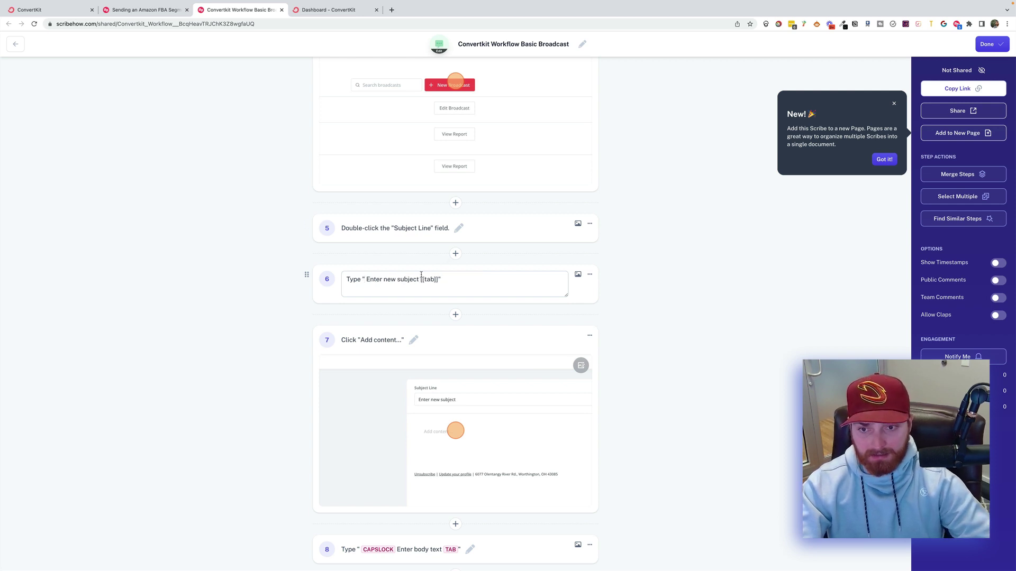
drag(421, 275, 450, 279)
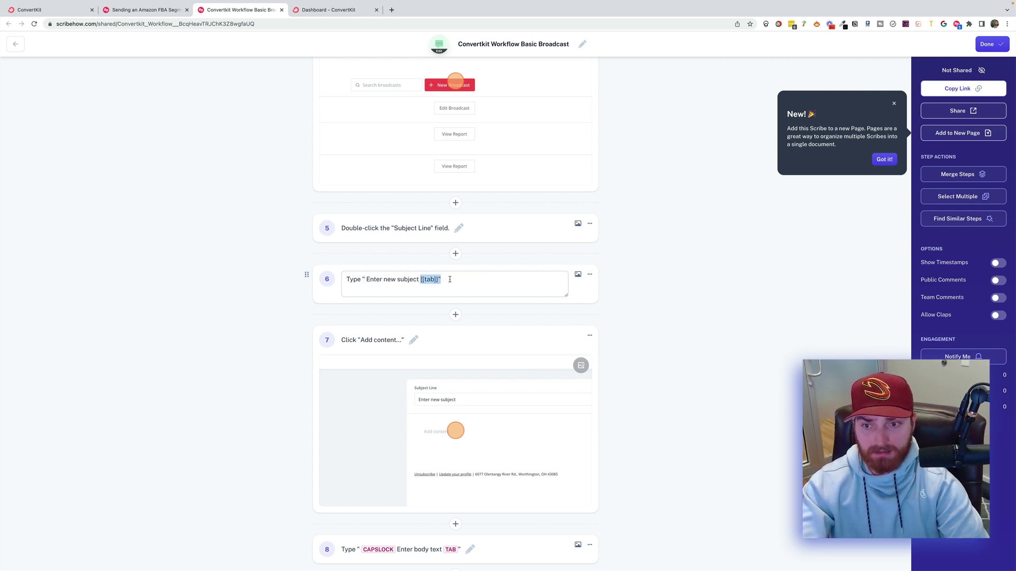
key(BackSpace)
Replace step 6's remaining wording with 'compelling subject line' and save it.
drag(362, 279, 447, 286)
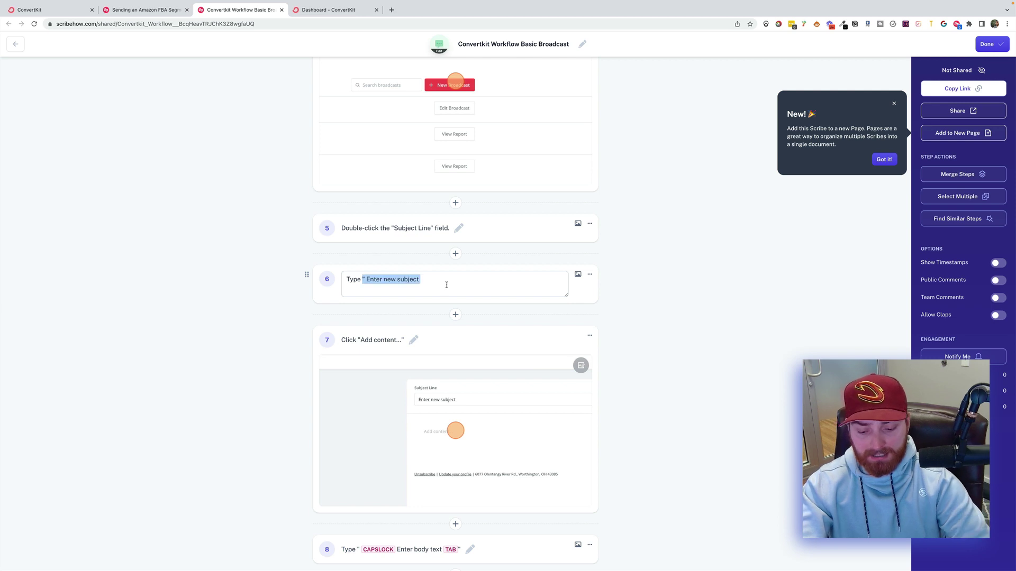
text(compe)
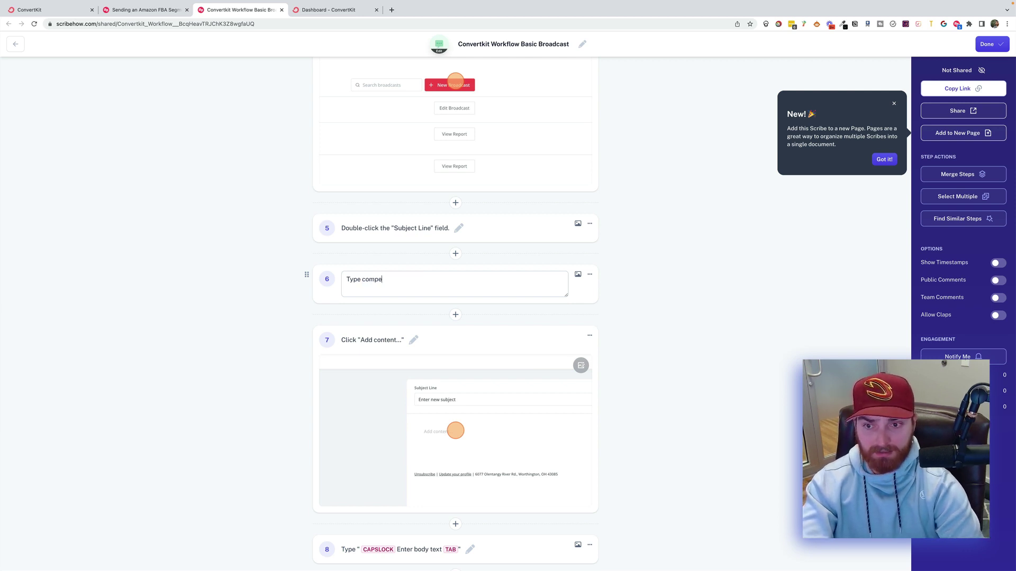
text(lling subject line.)
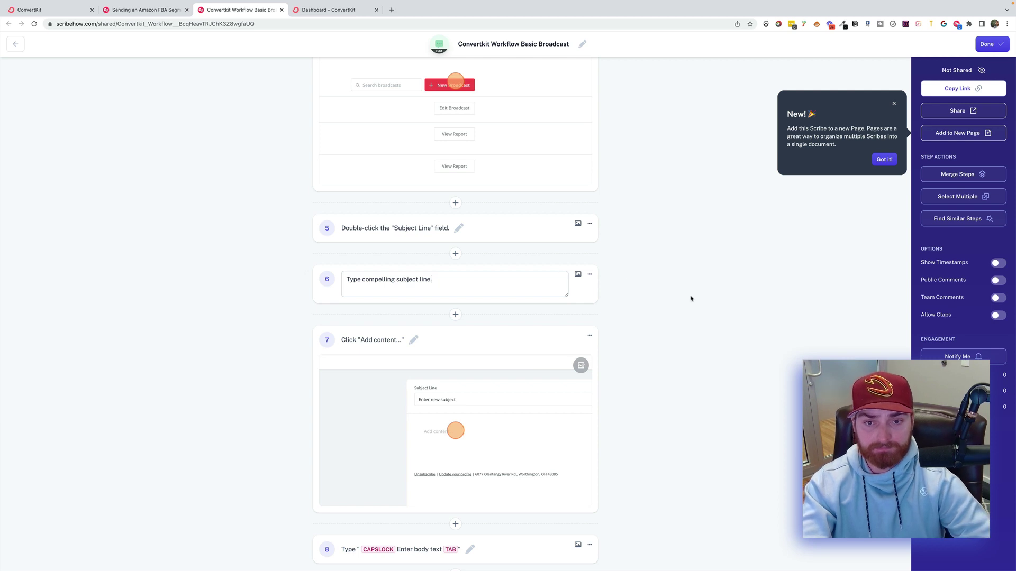
click(664, 260)
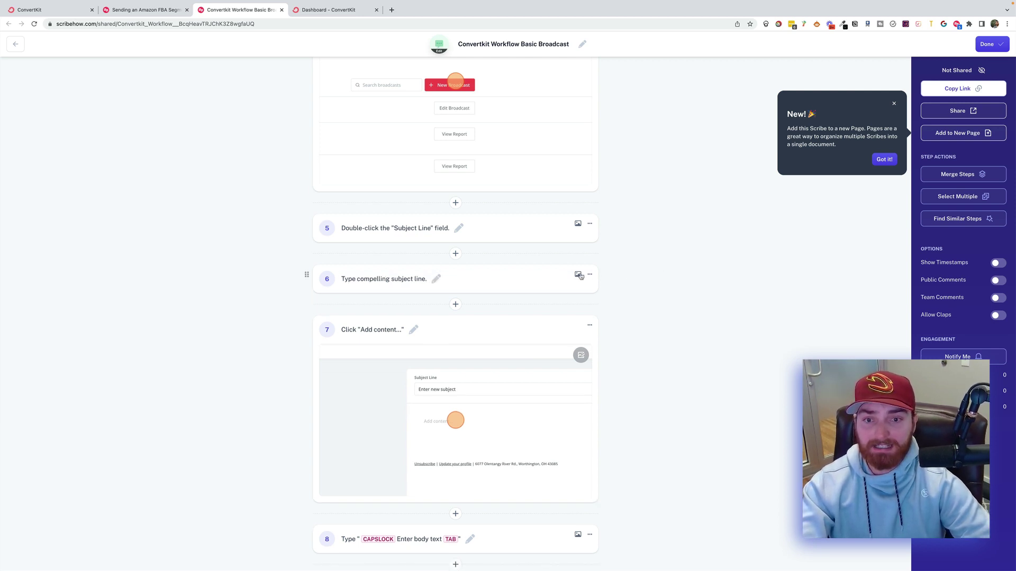
scroll(688, 301, down, 1)
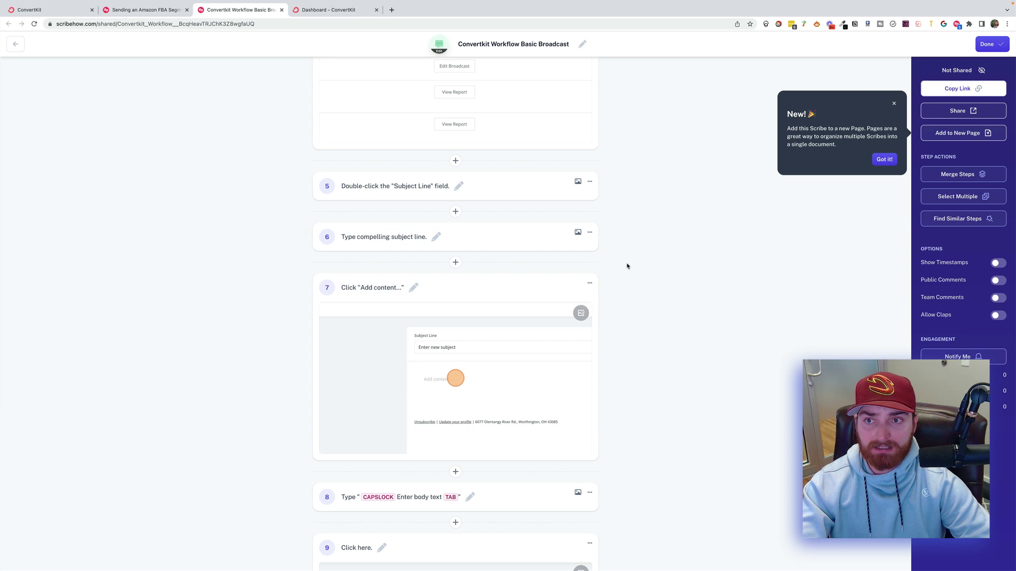
scroll(609, 259, down, 2)
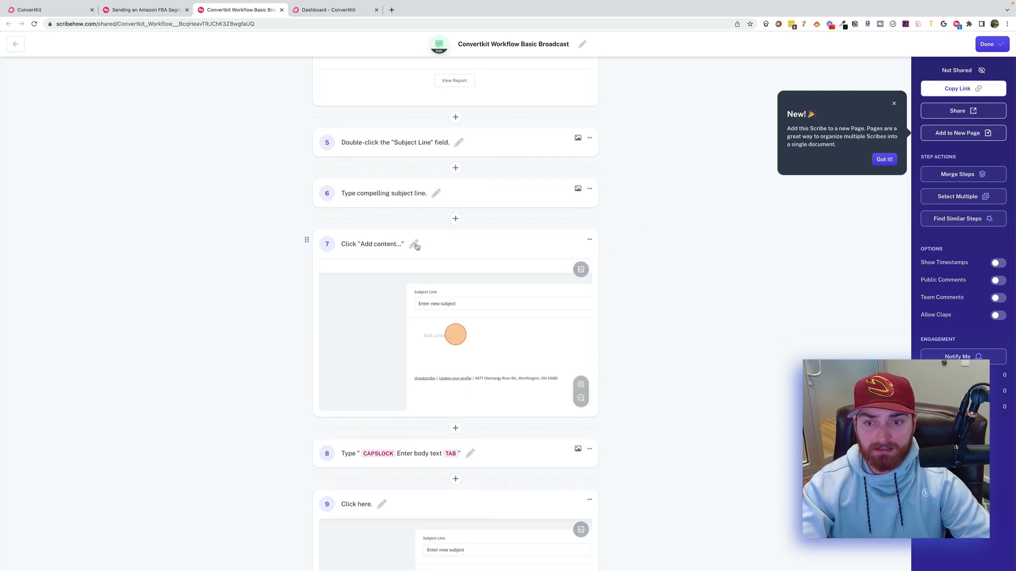
scroll(483, 276, down, 3)
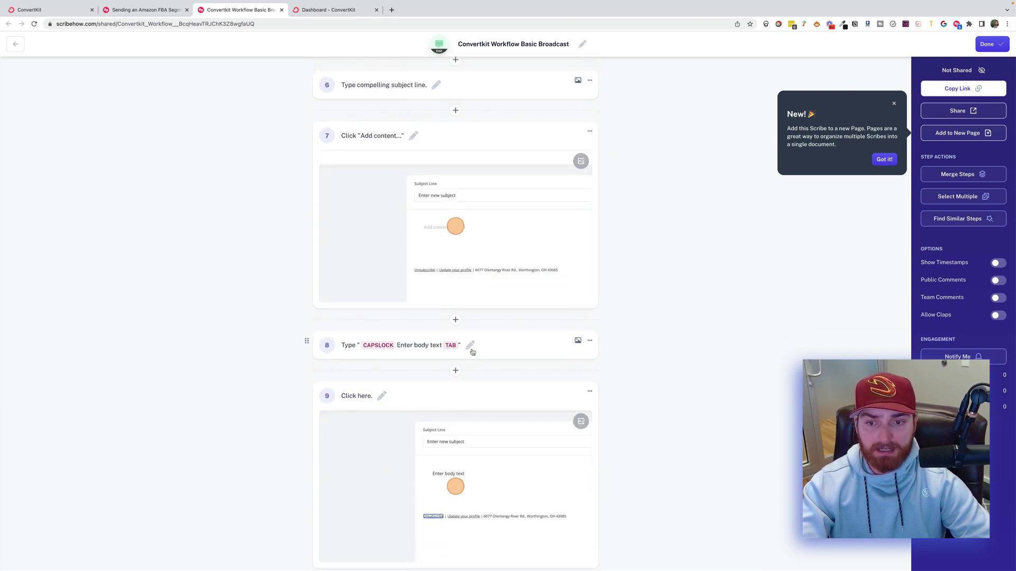
Delete the accidental 'Ent' step created while editing step 8's title.
click(469, 346)
triple_click(423, 346)
text(E)
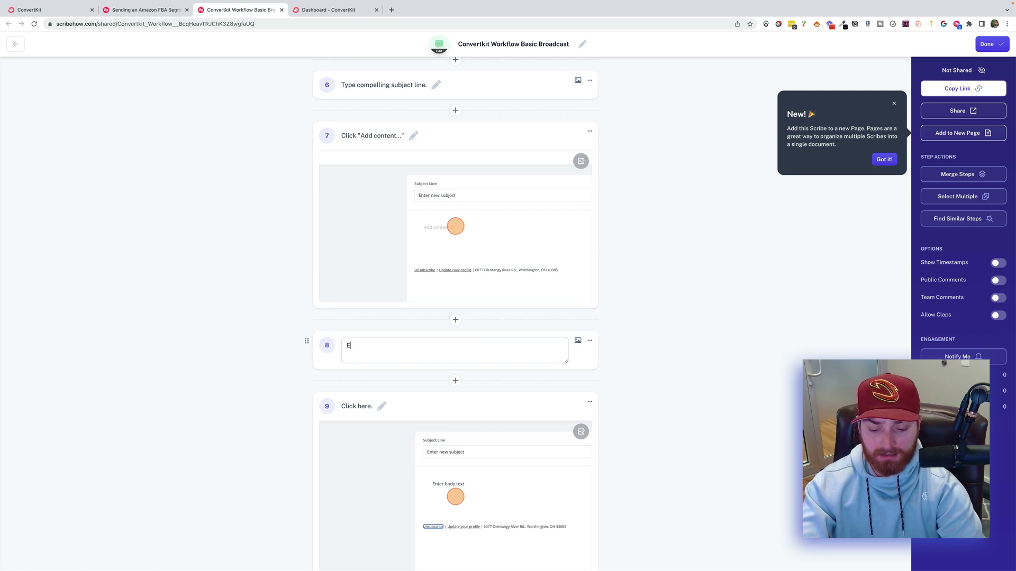
text(nt)
scroll(587, 373, up, 1)
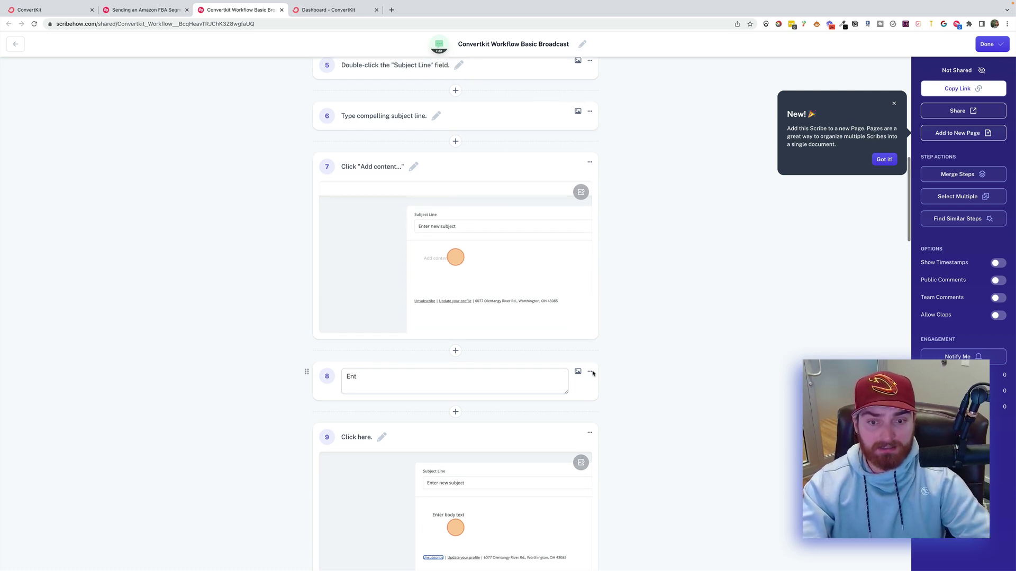
click(591, 374)
click(613, 392)
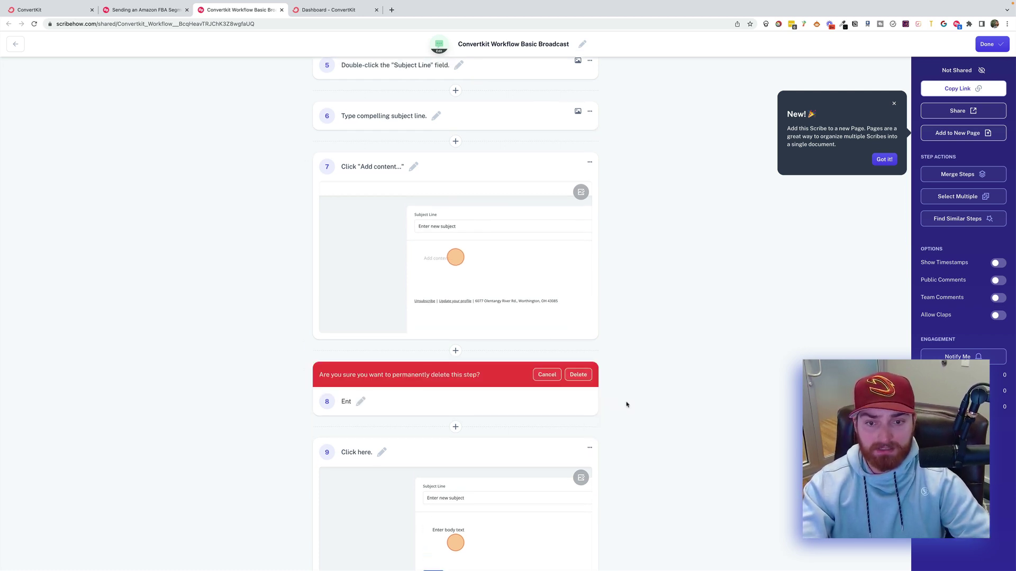
click(579, 374)
scroll(579, 372, down, 3)
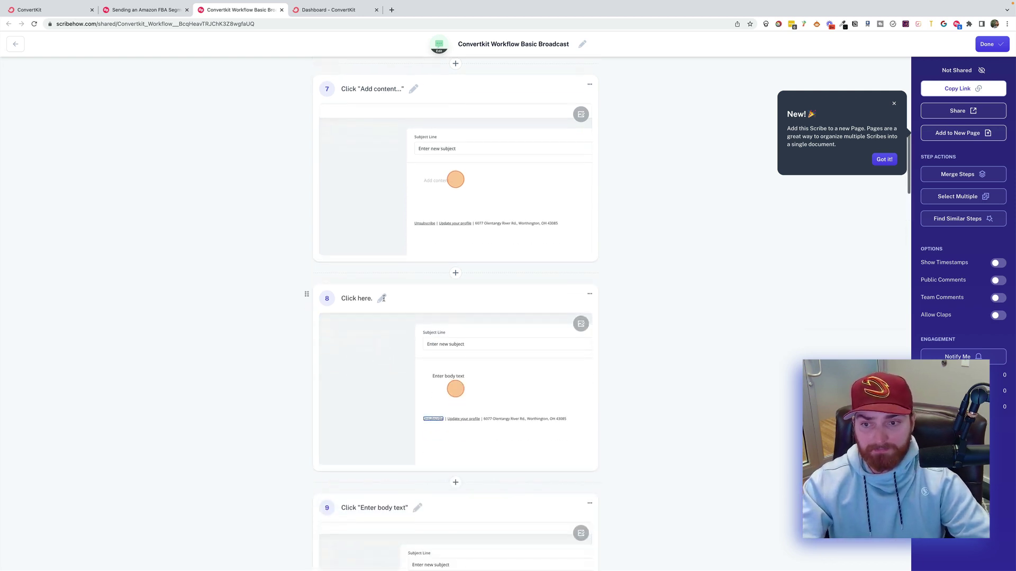
Replace step 8's 'Click here.' title with 'Enter compelling body text.'.
click(589, 297)
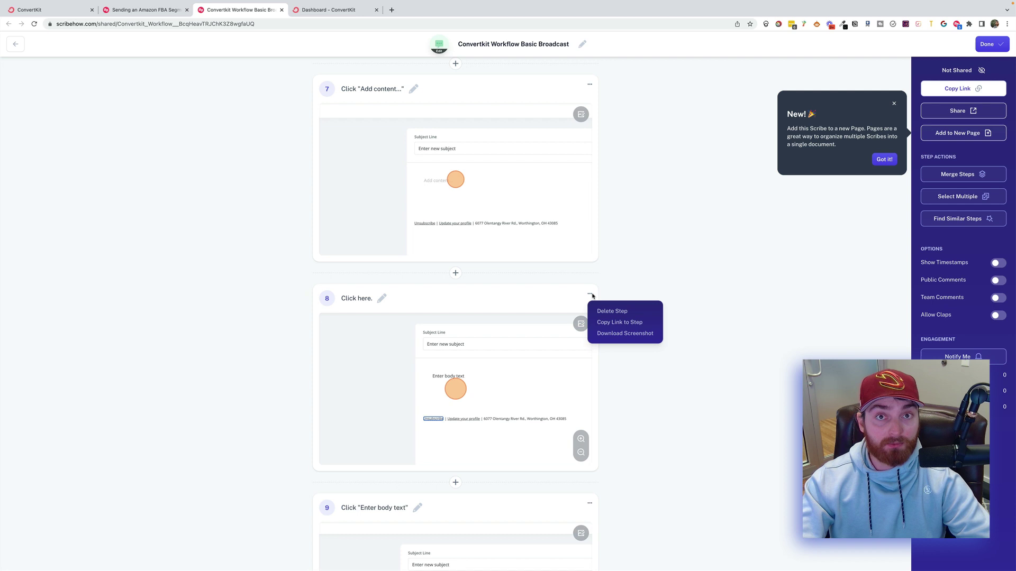
click(385, 299)
click(382, 298)
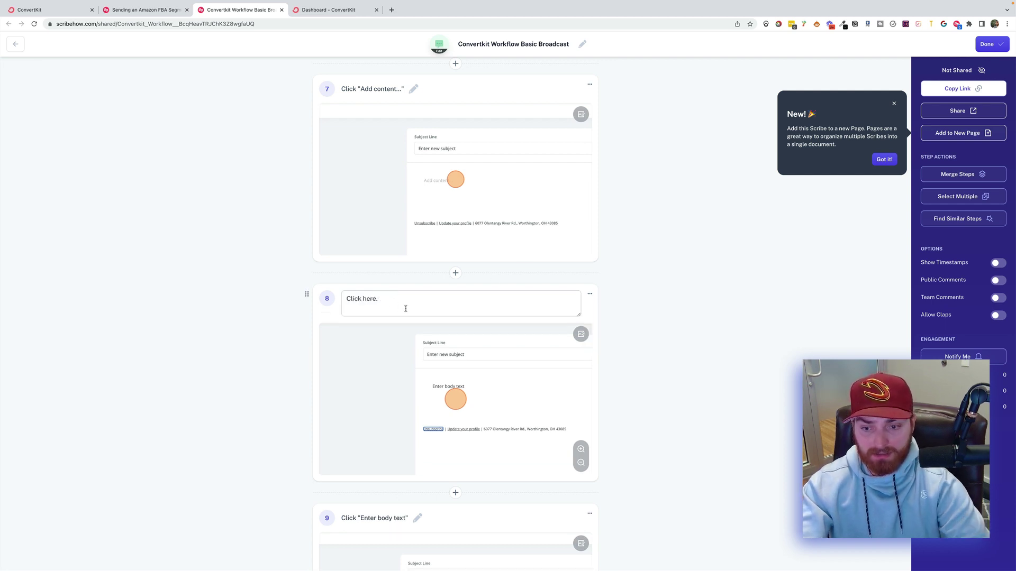
key(super+a)
text(Enter c)
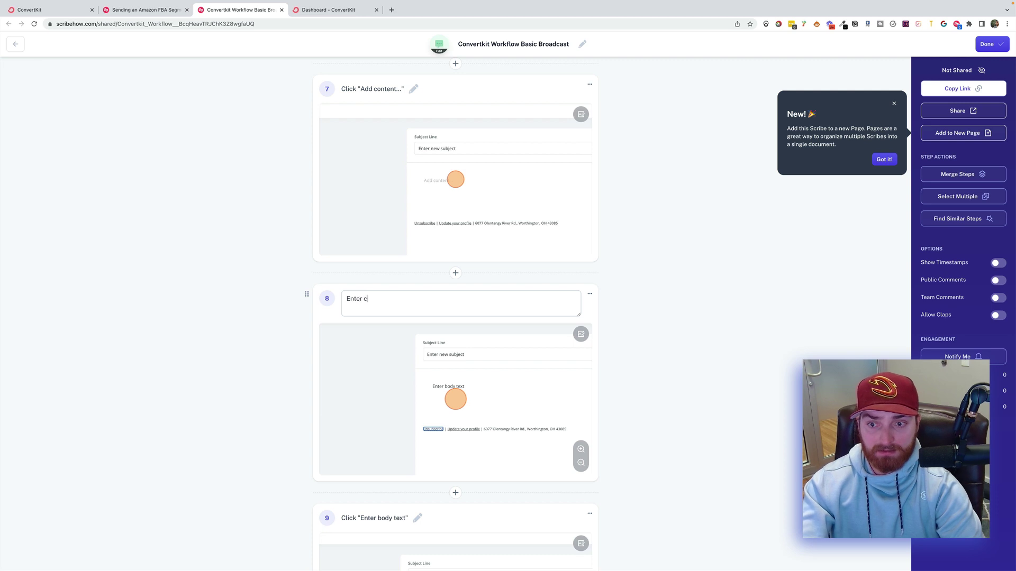
text(ompelling body)
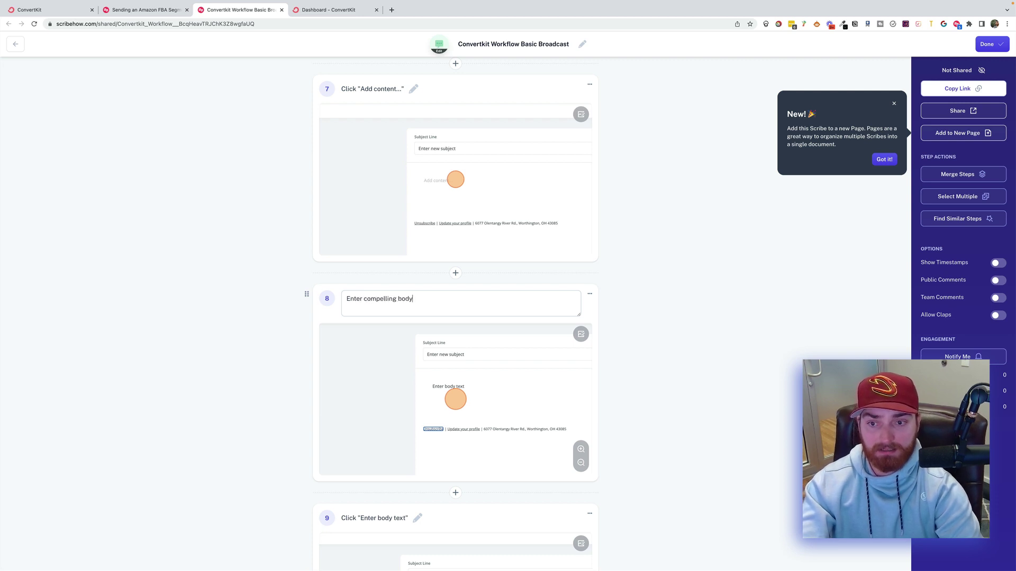
text( text.)
click(669, 287)
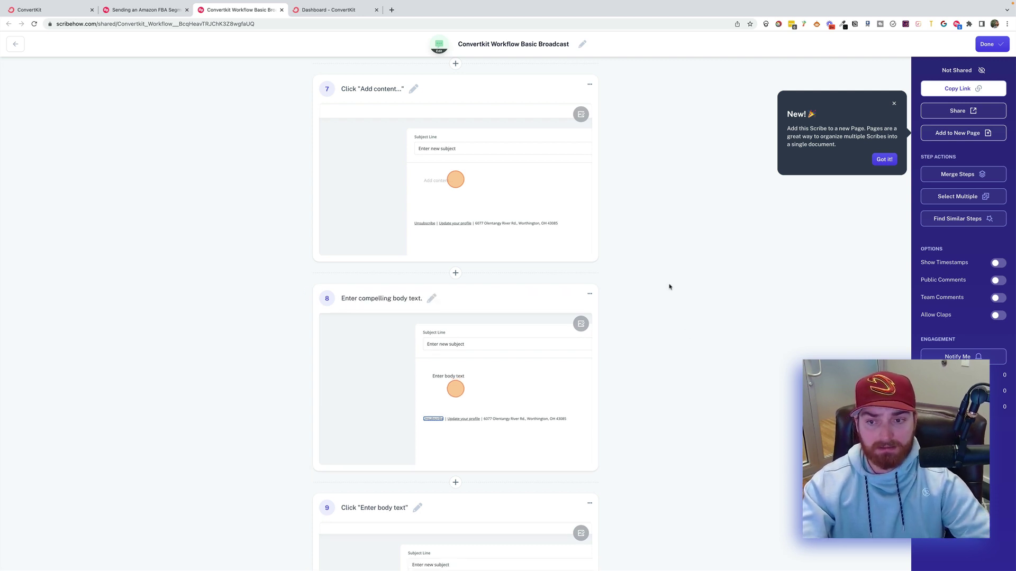
scroll(670, 287, down, 5)
Delete the 'Enter body text' and 'Type ENTER' steps.
click(589, 238)
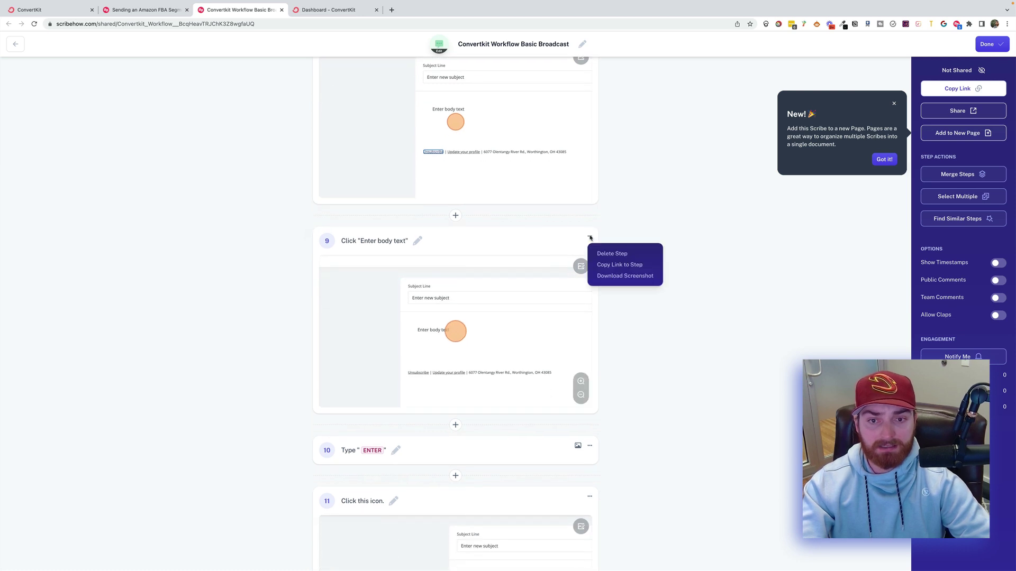
click(617, 257)
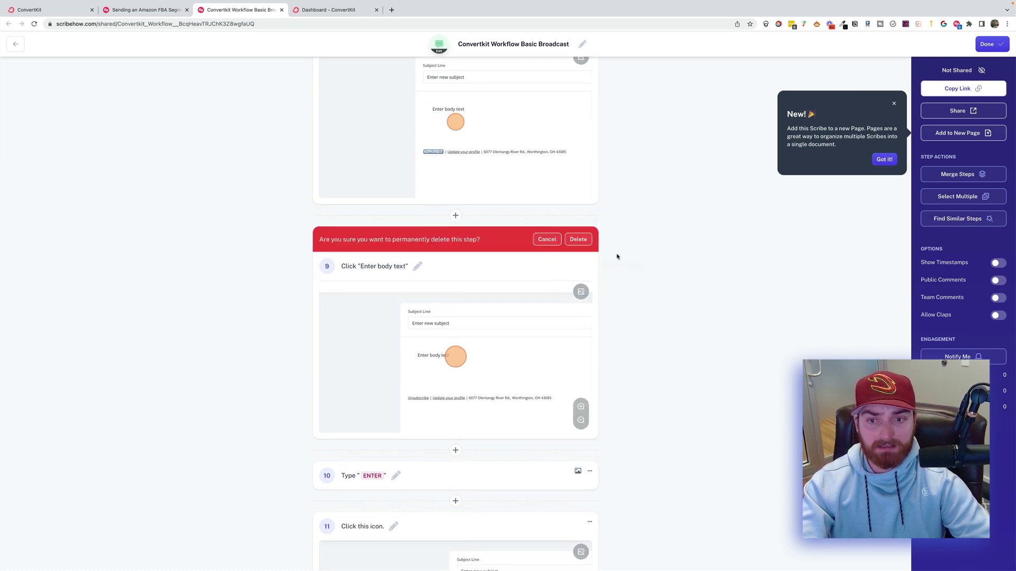
click(578, 240)
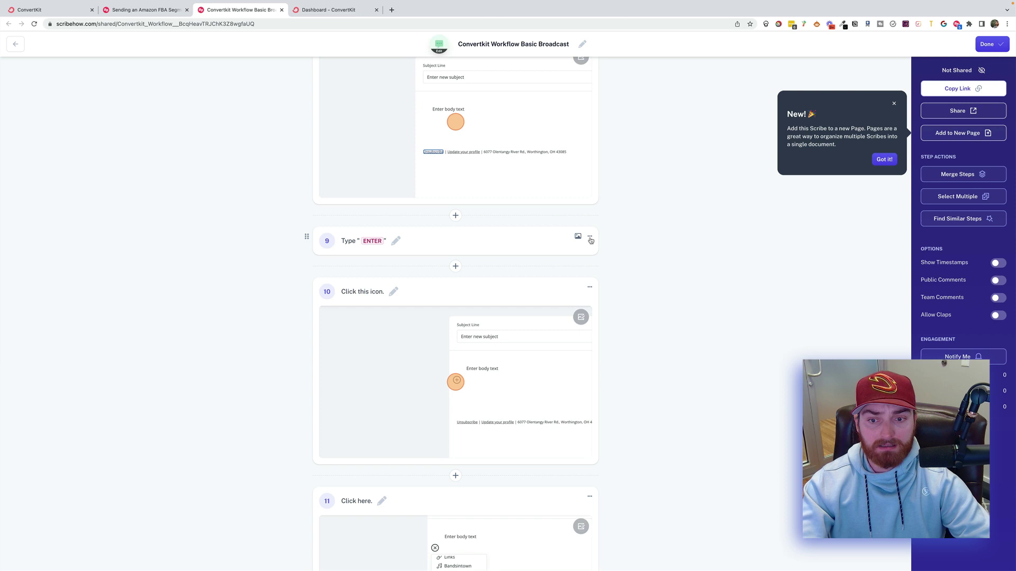
click(590, 238)
click(606, 253)
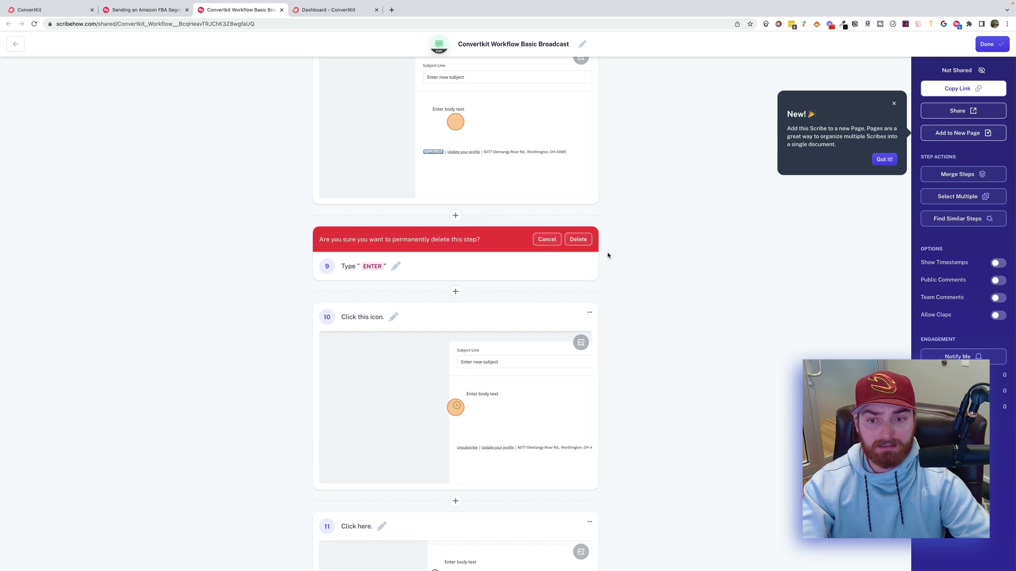
click(579, 240)
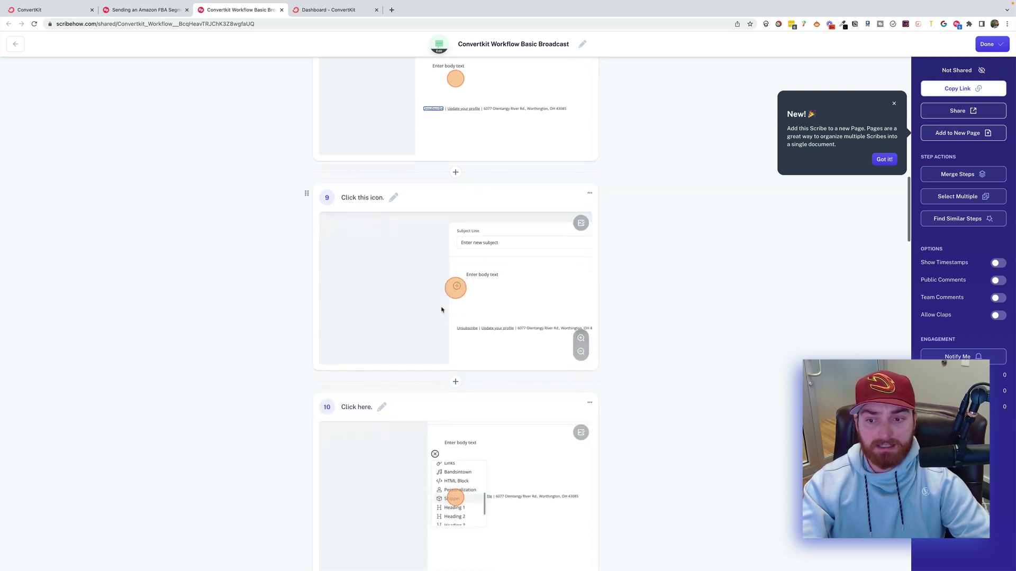
Retitle step 10 as 'Click on "SNIPPET" and add to bottom of email'.
scroll(444, 312, down, 3)
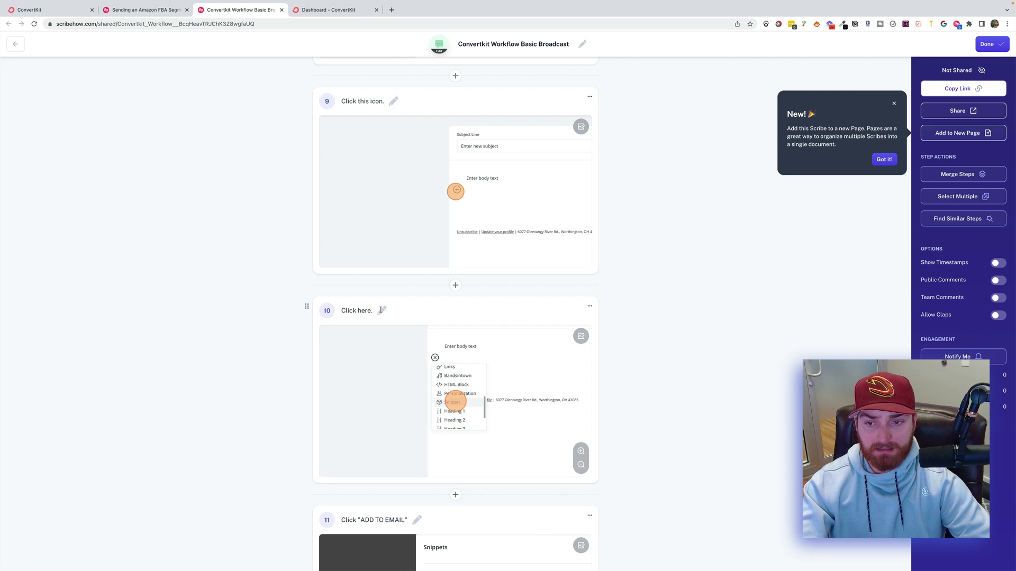
click(381, 311)
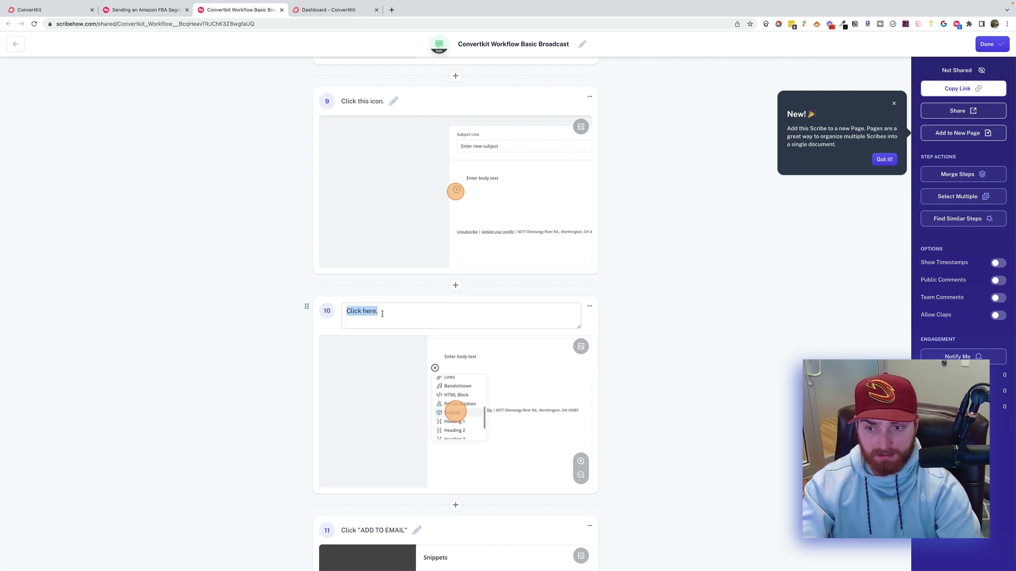
text(Click on "S)
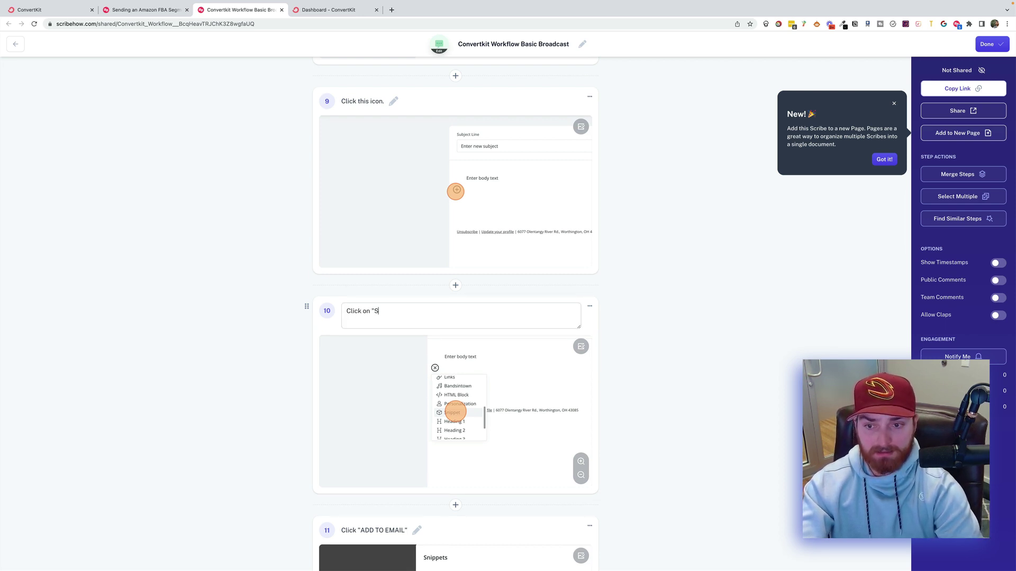
text(NIPPET")
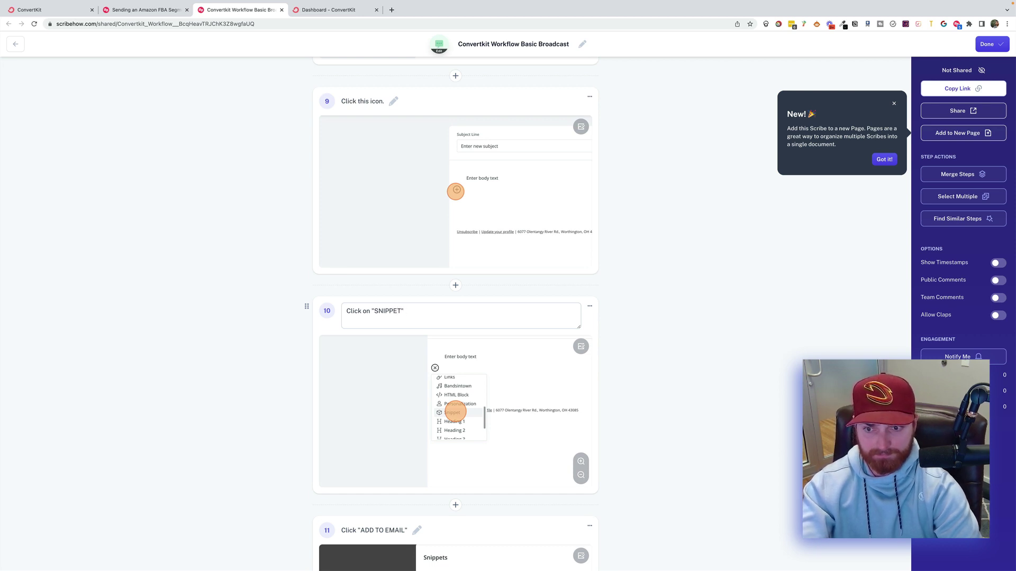
text( and ad)
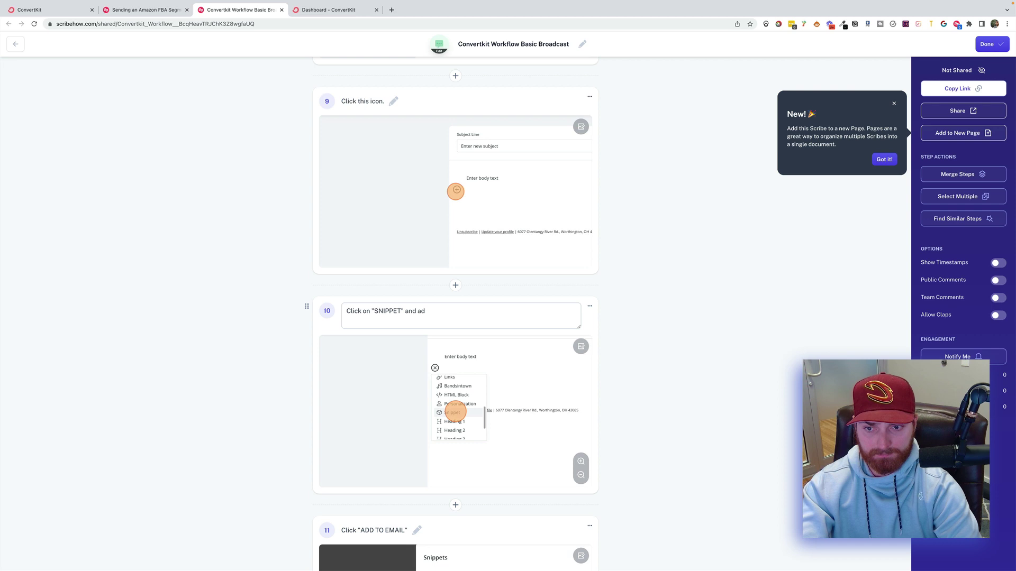
text(d to bottom of e)
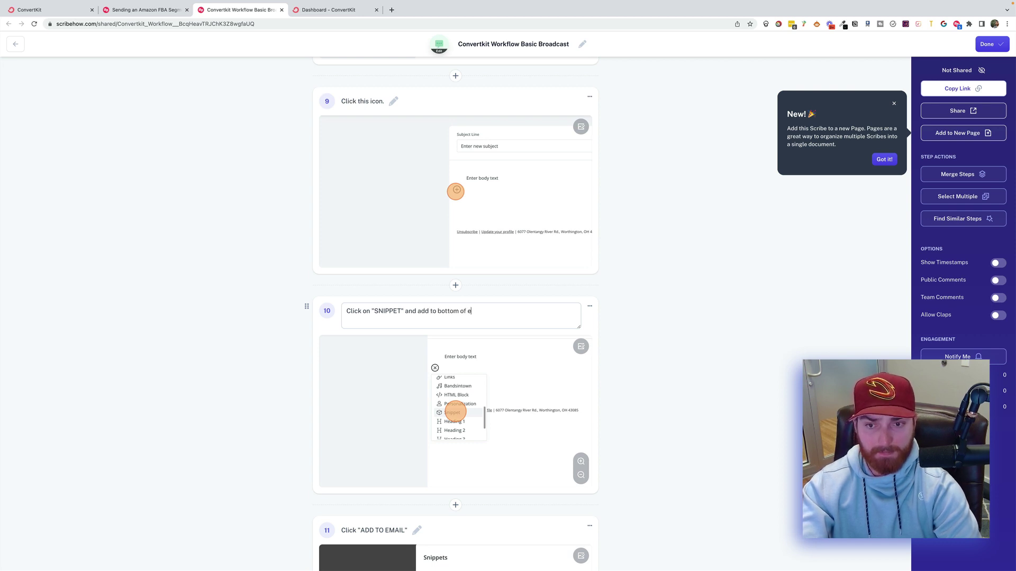
text(mail)
click(694, 297)
scroll(659, 237, down, 2)
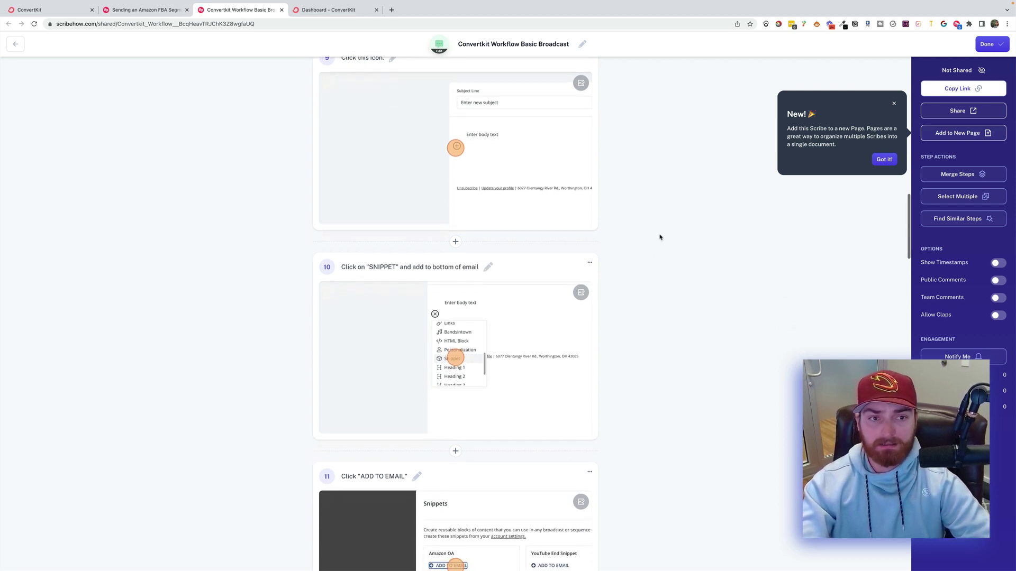
scroll(659, 237, down, 5)
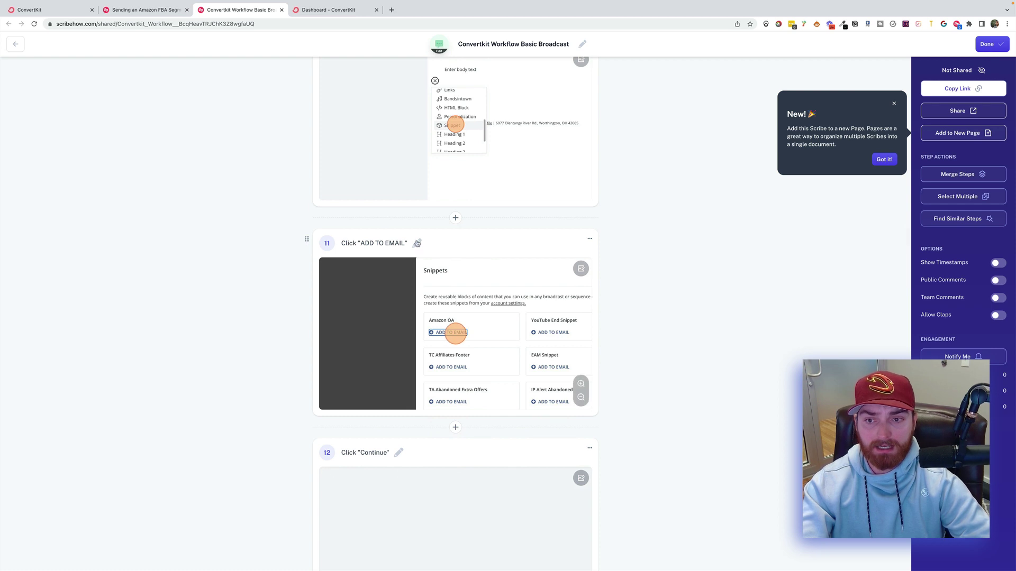
scroll(545, 318, down, 4)
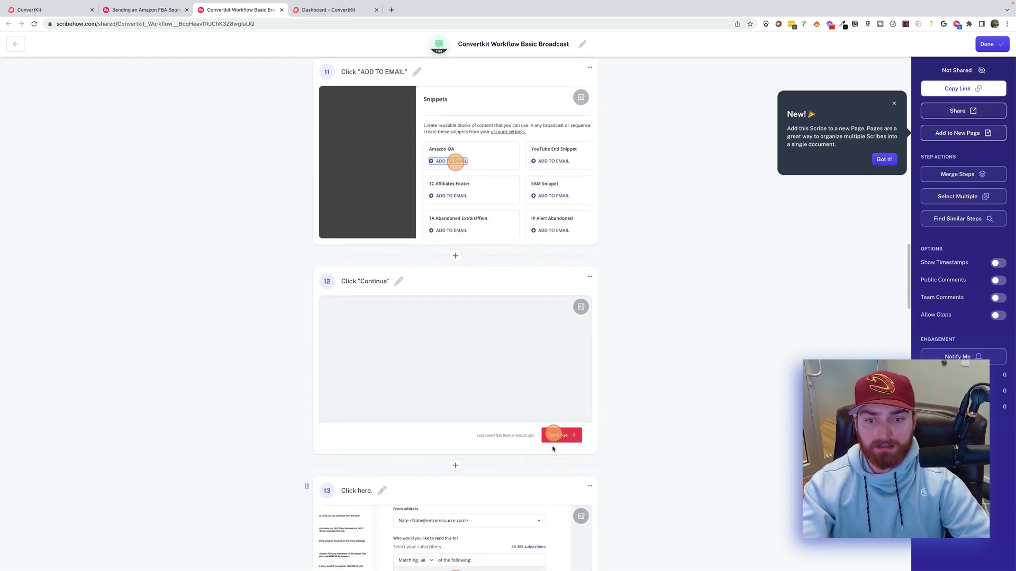
scroll(552, 449, down, 4)
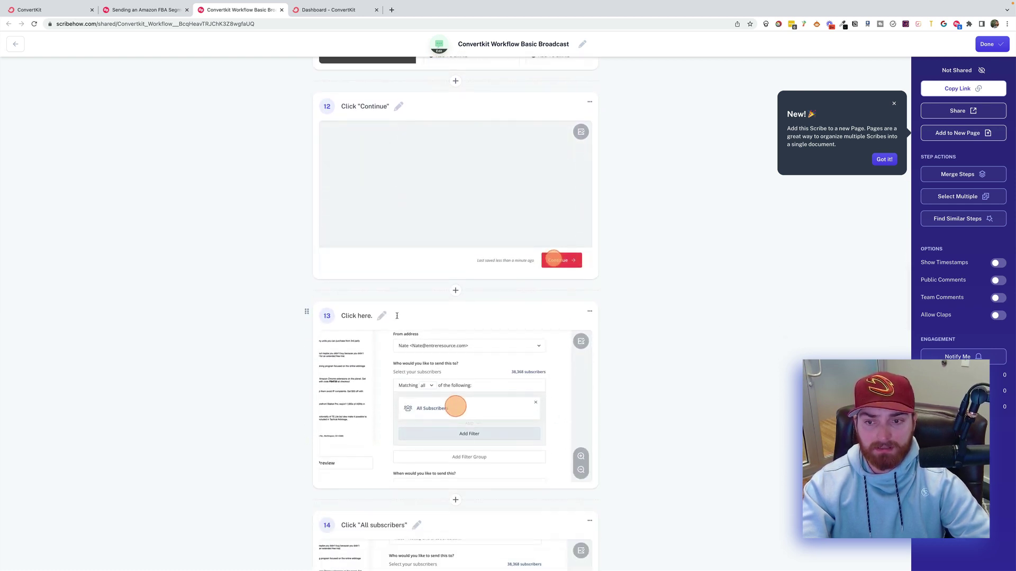
scroll(396, 316, down, 2)
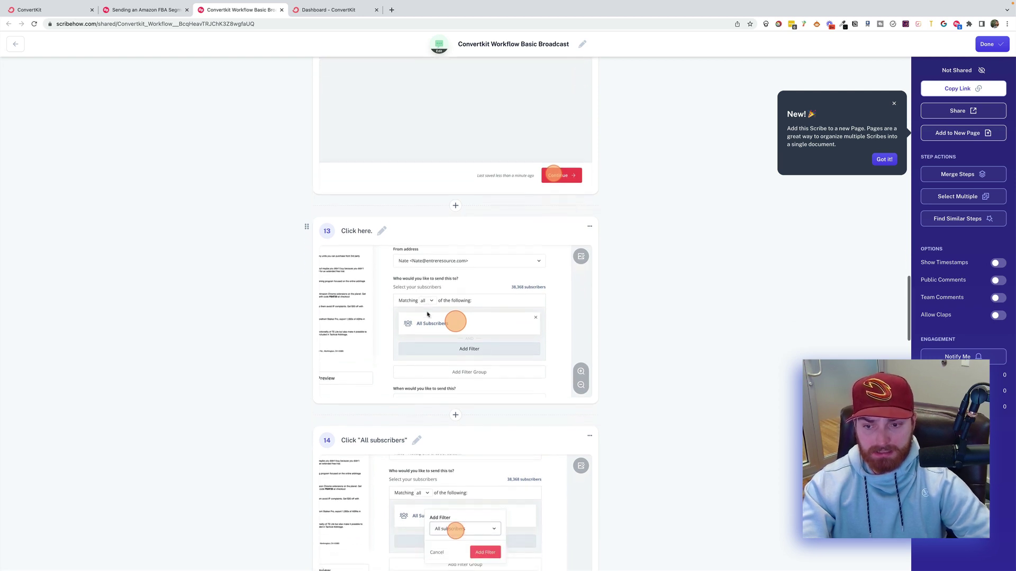
scroll(427, 314, down, 1)
Retitle step 13 as 'Set audience rules.'.
click(382, 212)
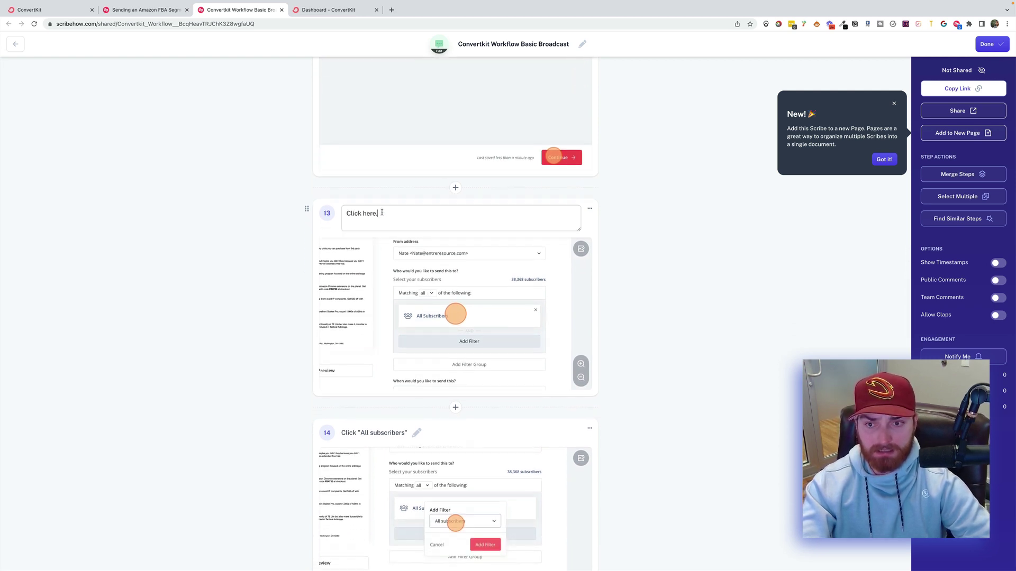
triple_click(435, 221)
text(Set)
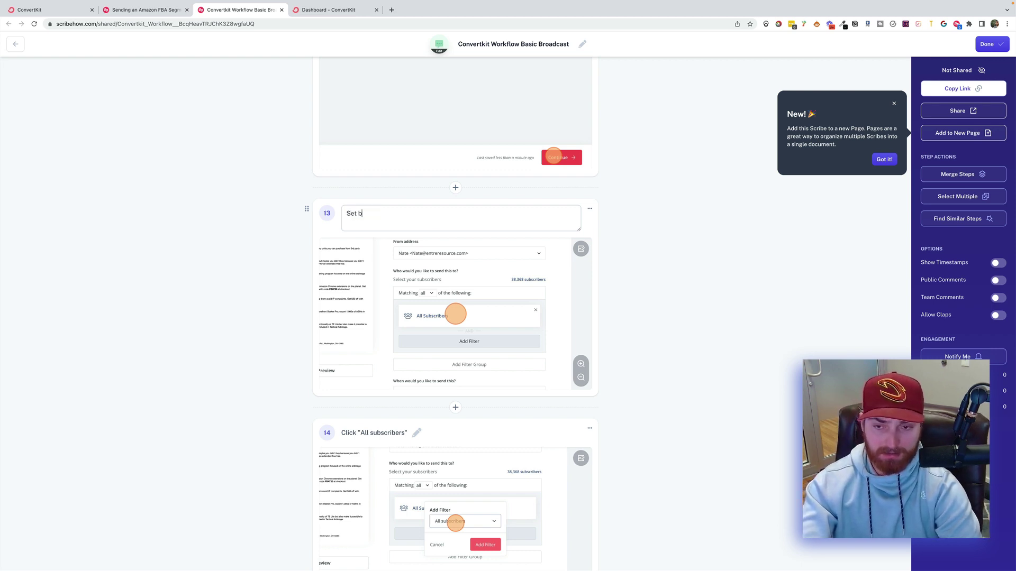
text( audience ru)
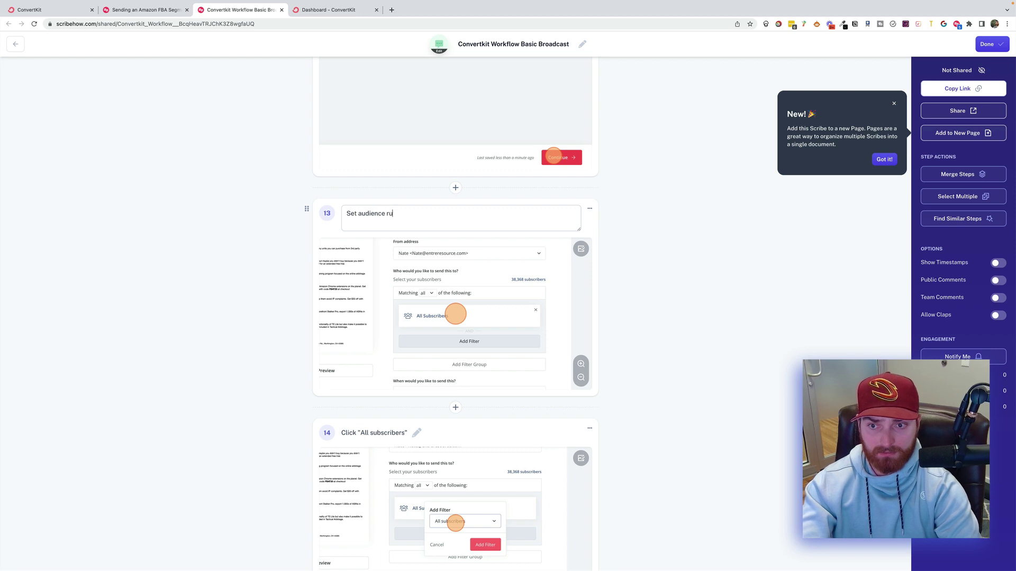
text(les.)
click(649, 215)
Delete the 'Type eam' step further down the guide.
scroll(589, 267, down, 2)
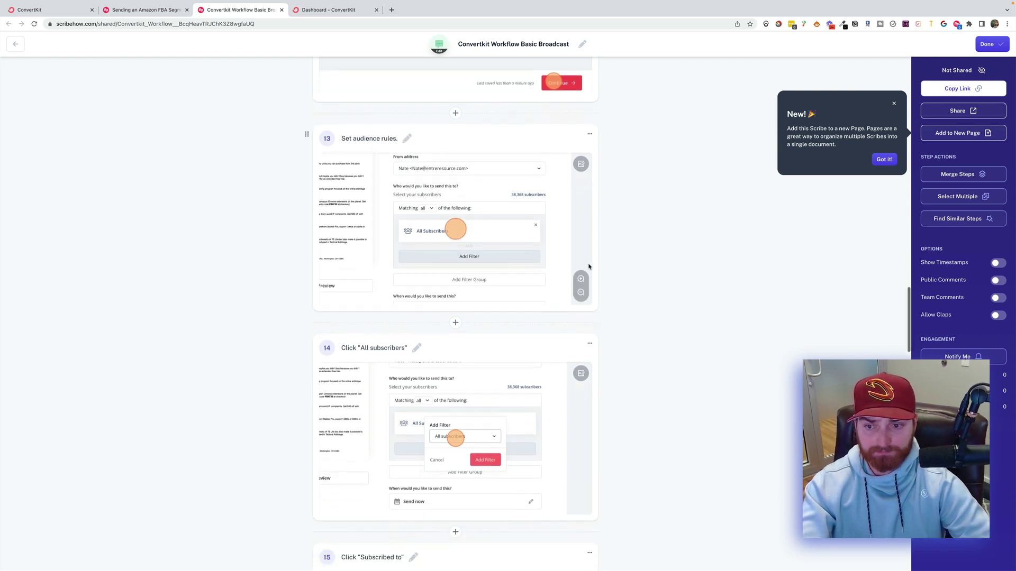
scroll(588, 267, down, 5)
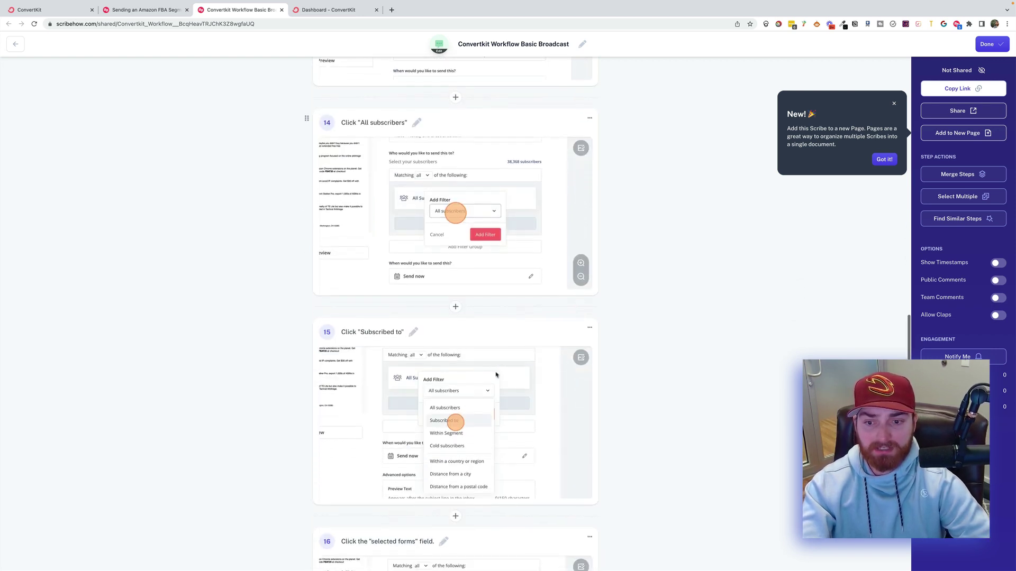
scroll(502, 402, down, 3)
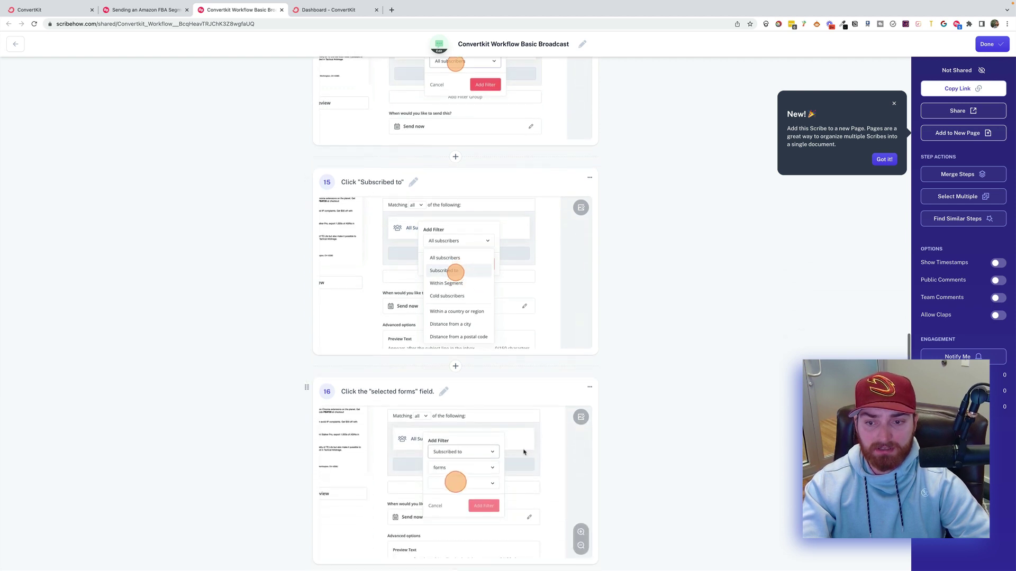
scroll(524, 452, down, 4)
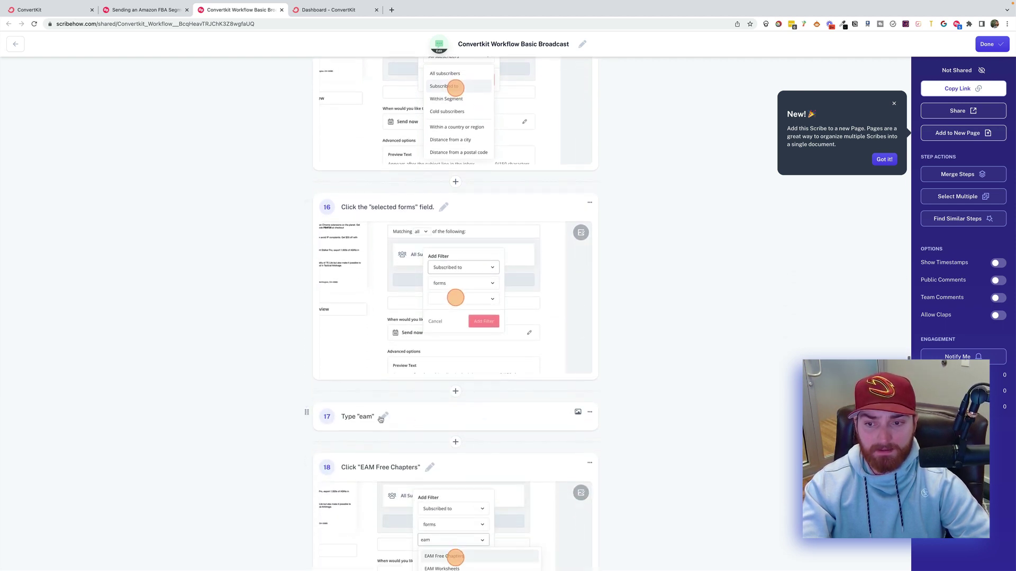
scroll(380, 419, down, 2)
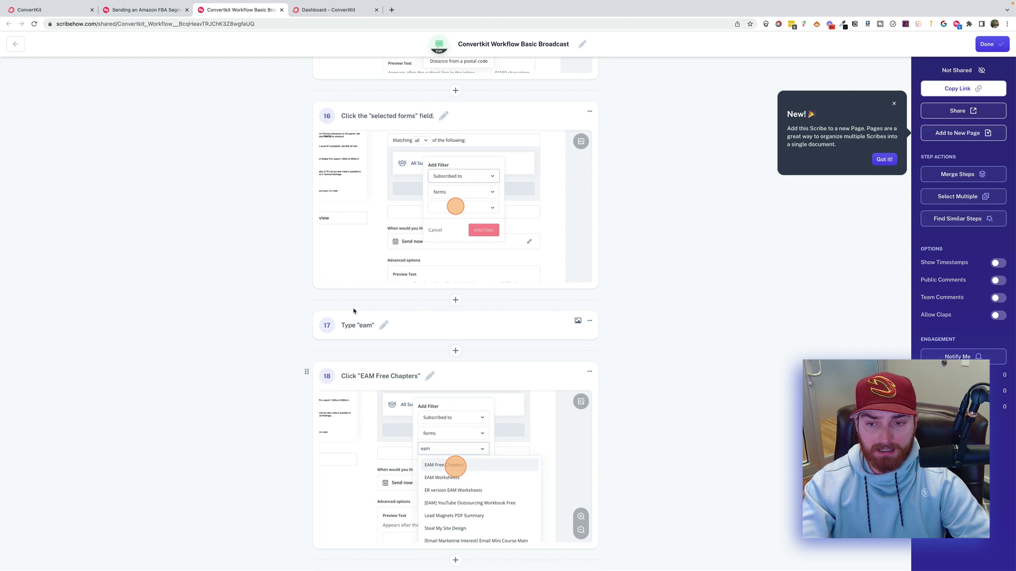
click(590, 322)
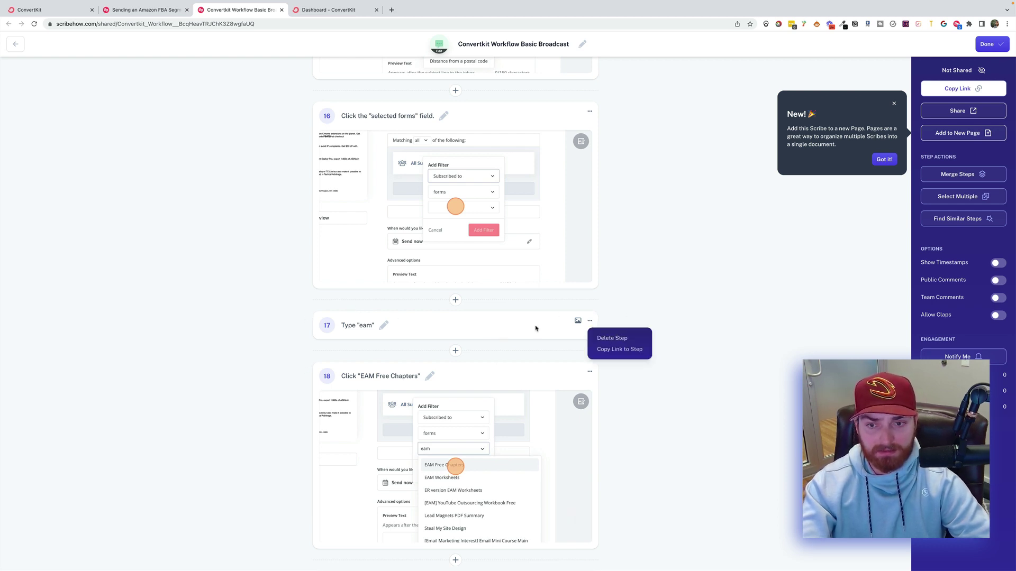
click(619, 339)
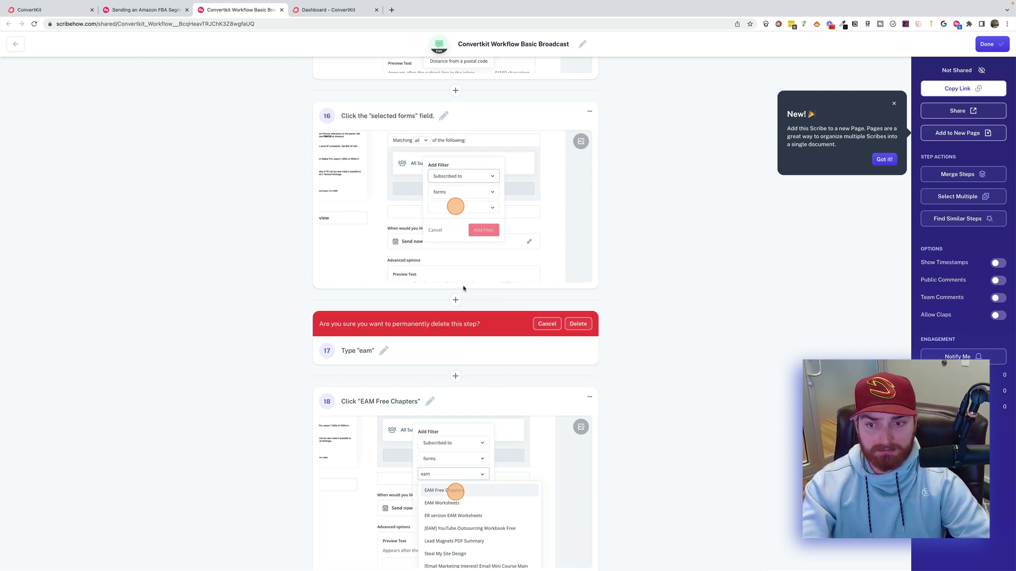
click(578, 325)
Reword step 17 as 'Click on desired audience (form, tag, segment or other).'.
click(432, 325)
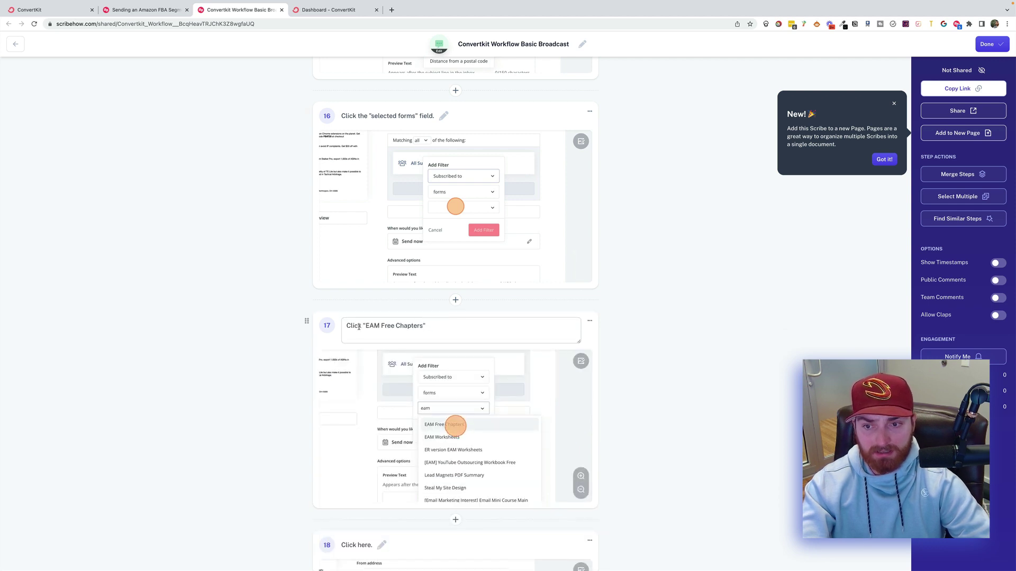
drag(364, 326, 426, 326)
key(BackSpace)
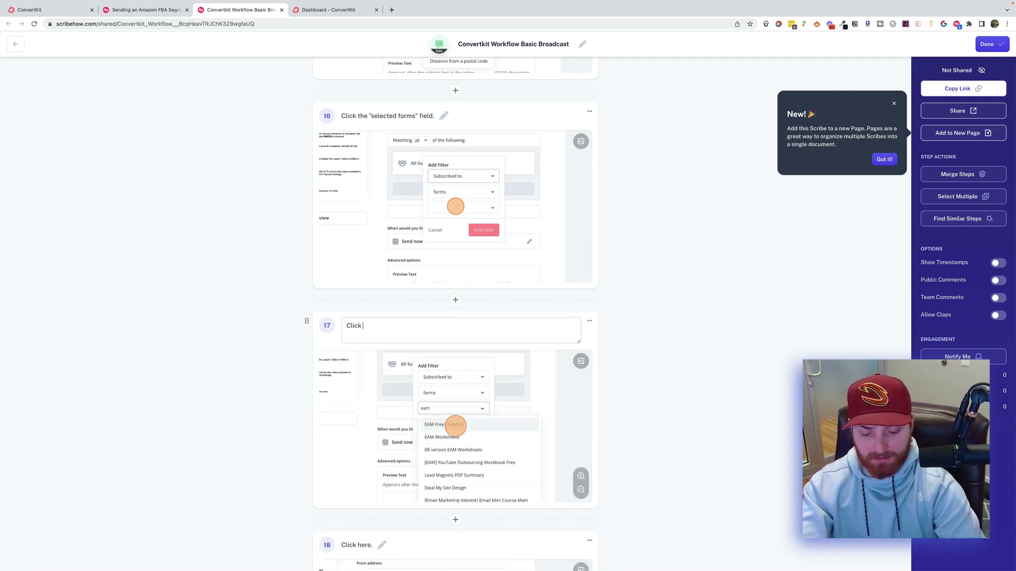
text(on desired audien)
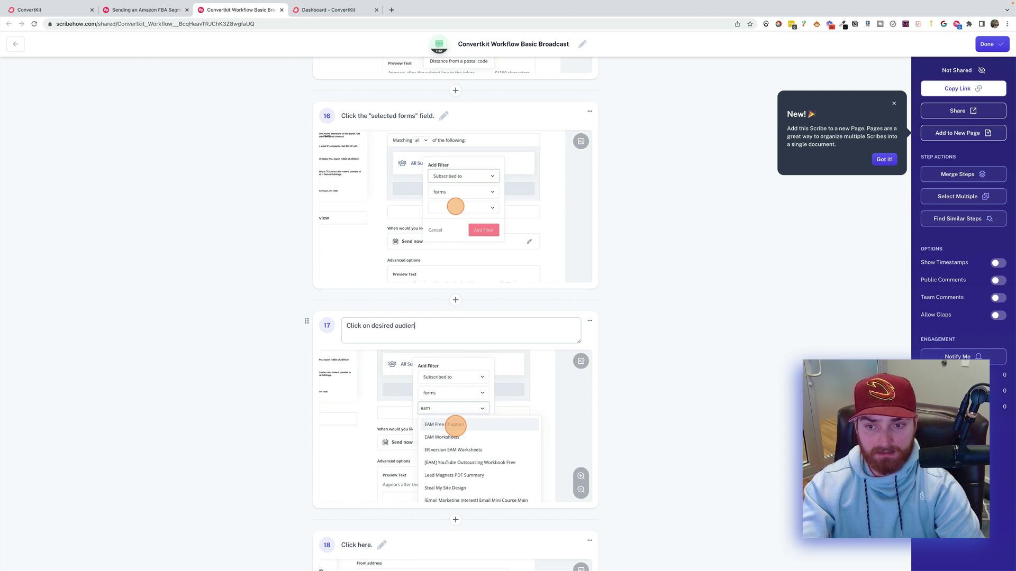
text(ce (form, tag, segment or other))
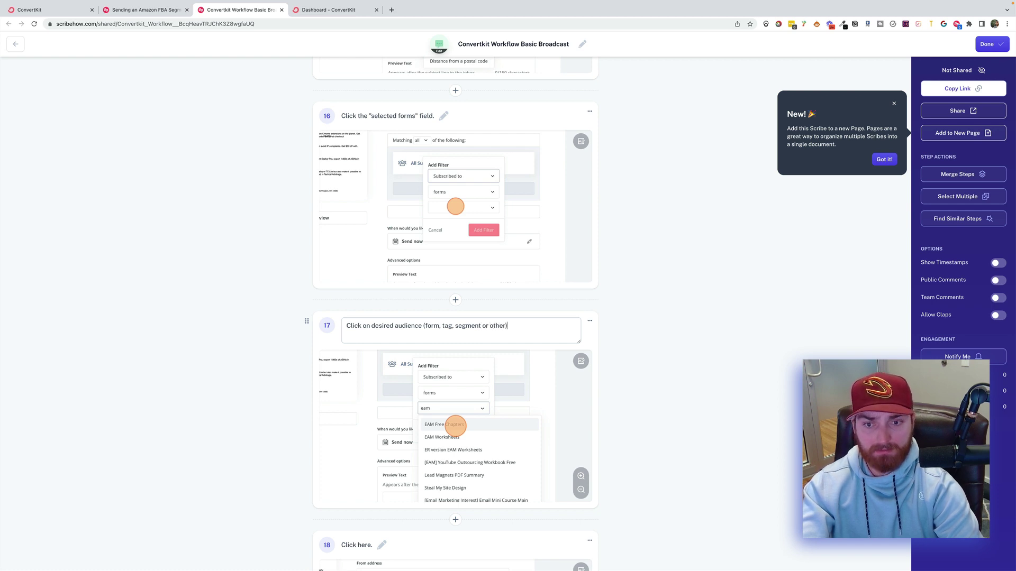
text(.)
click(651, 369)
scroll(702, 360, down, 4)
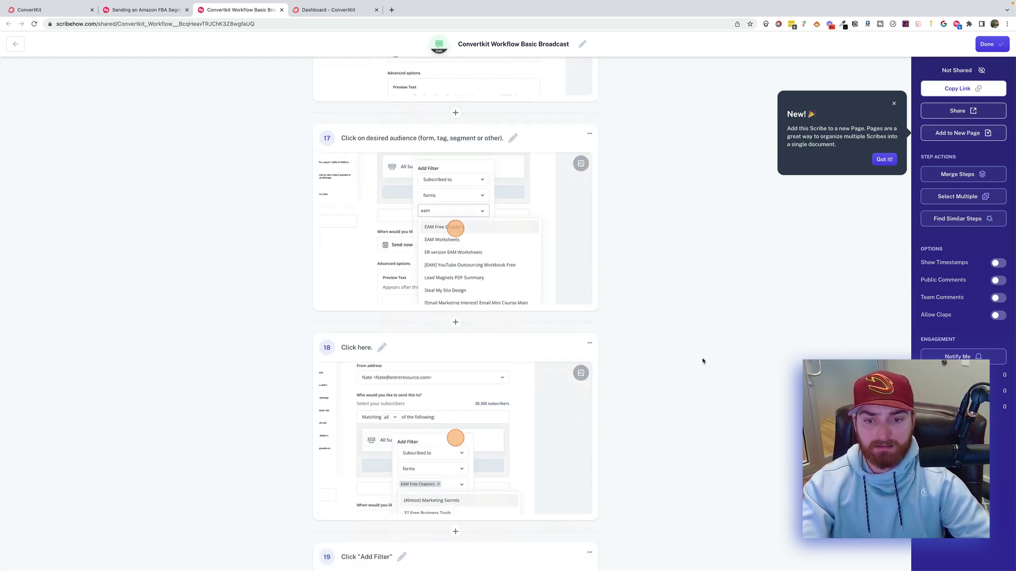
scroll(703, 361, down, 3)
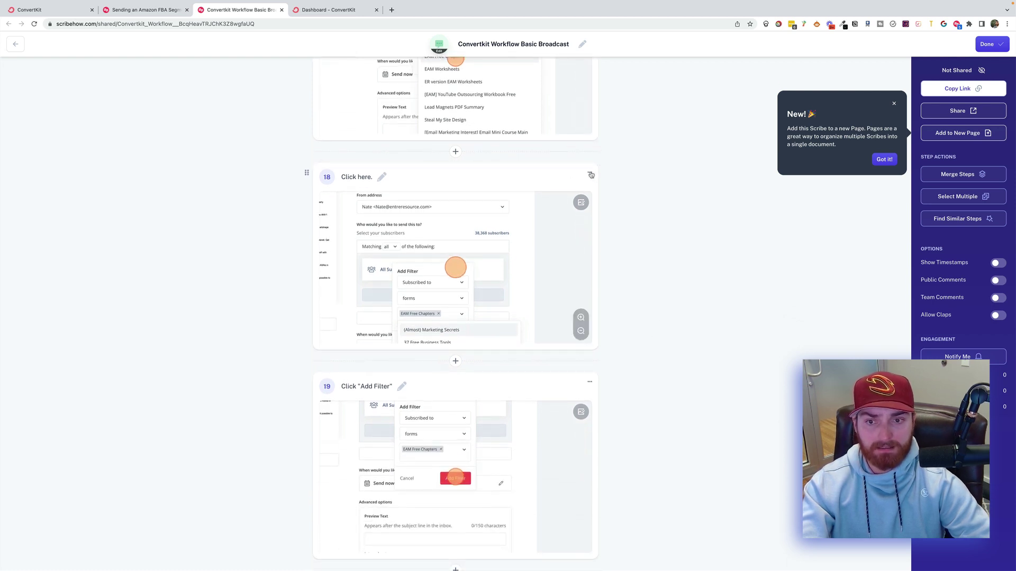
Delete the vague 'Click here.' step 18.
click(589, 172)
click(612, 190)
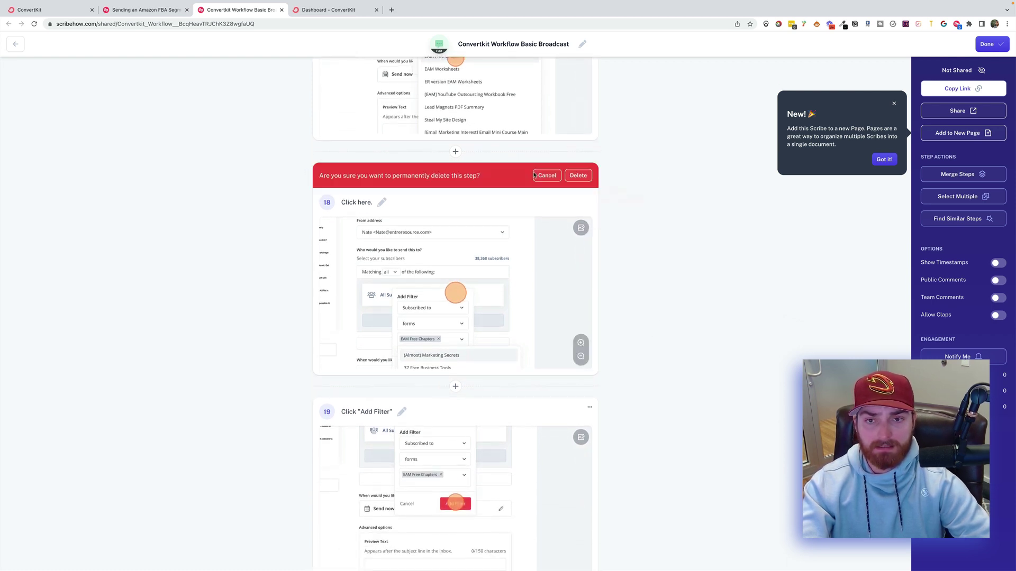
click(578, 175)
scroll(563, 287, down, 3)
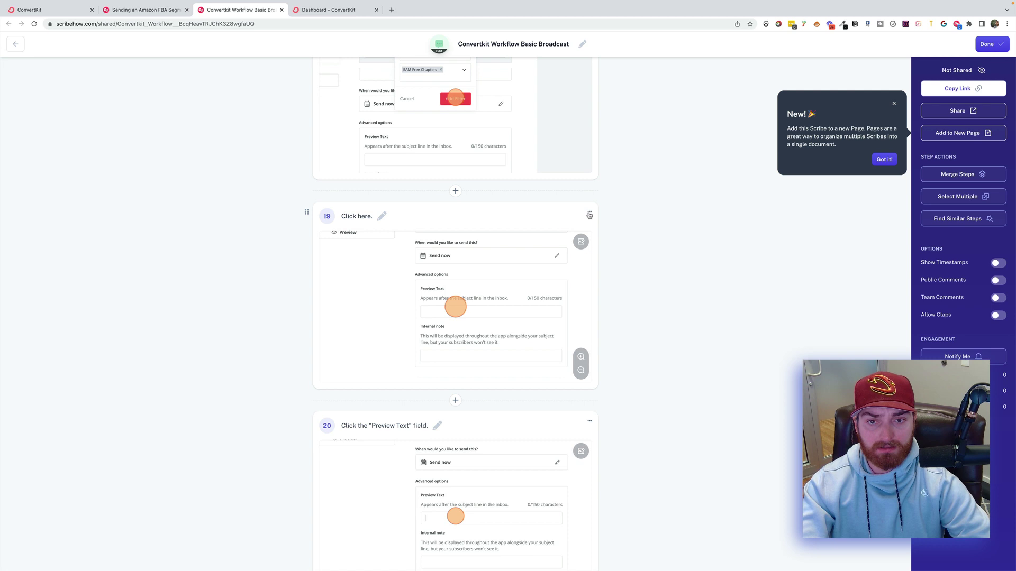
Delete the next 'Click here.' step.
click(589, 213)
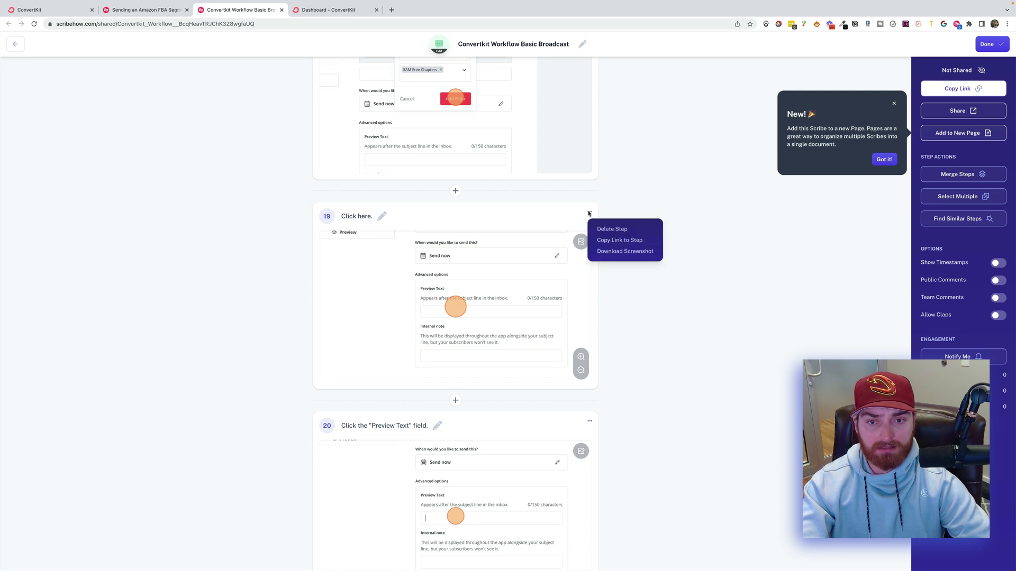
click(612, 229)
click(580, 217)
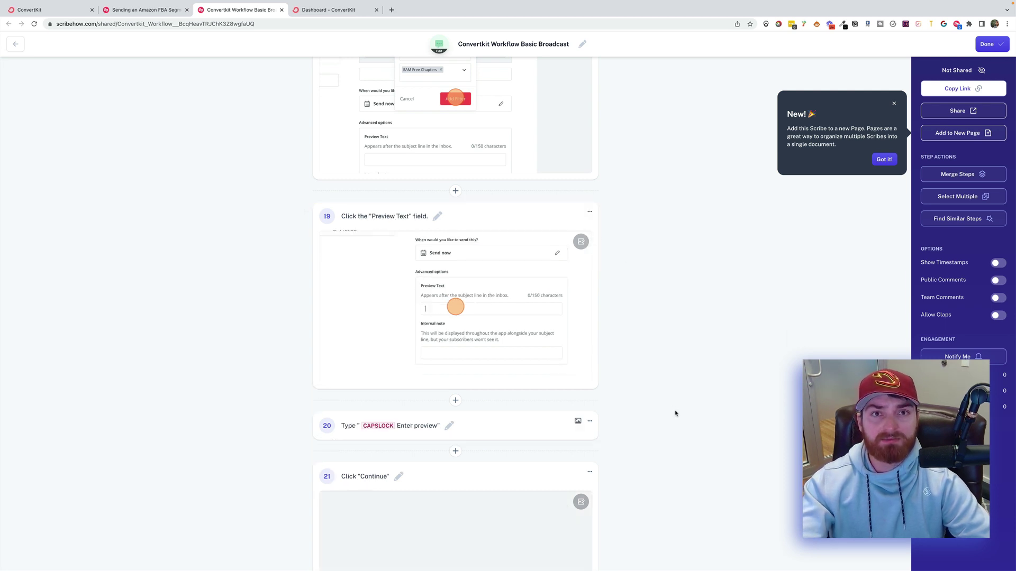
scroll(678, 418, down, 1)
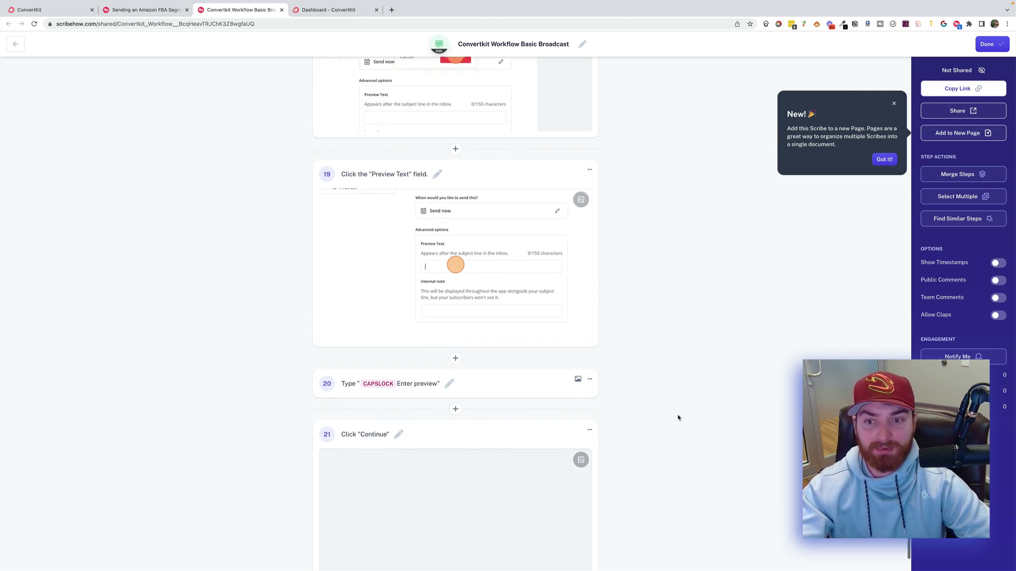
scroll(497, 304, down, 2)
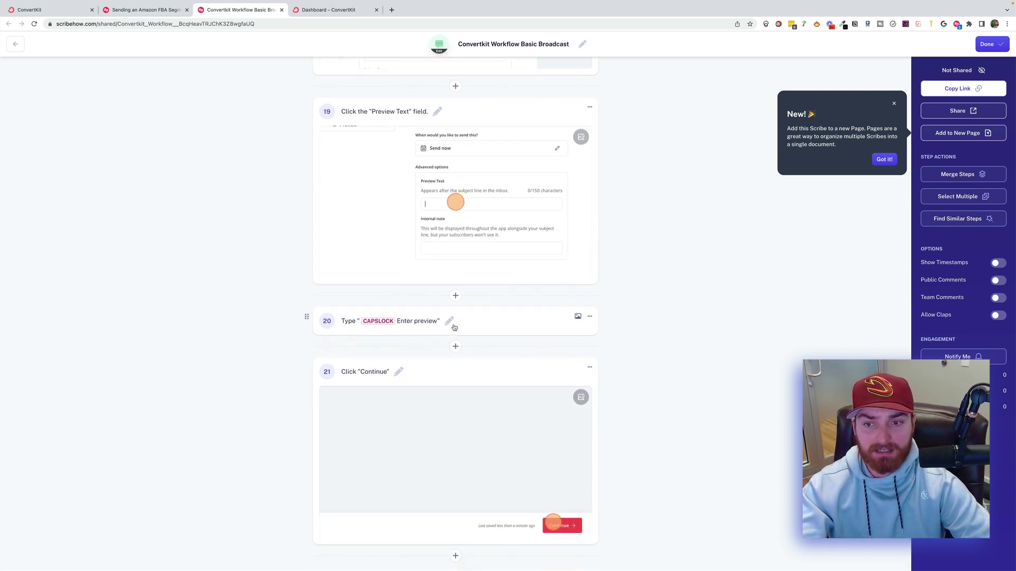
Reword step 20 as 'Type a compelling preview text.'.
click(450, 322)
key(shift+End)
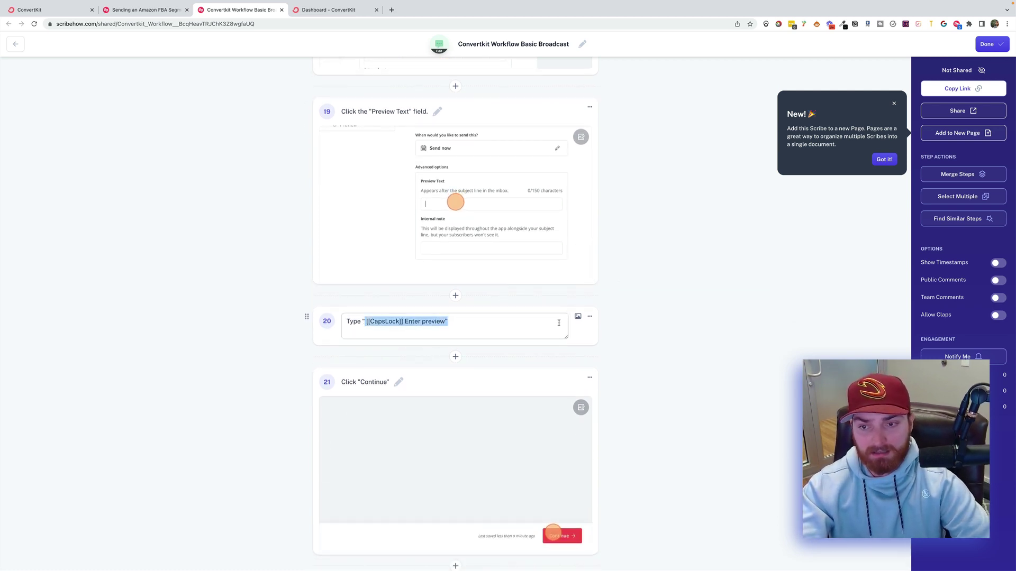
key(BackSpace)
text(a )
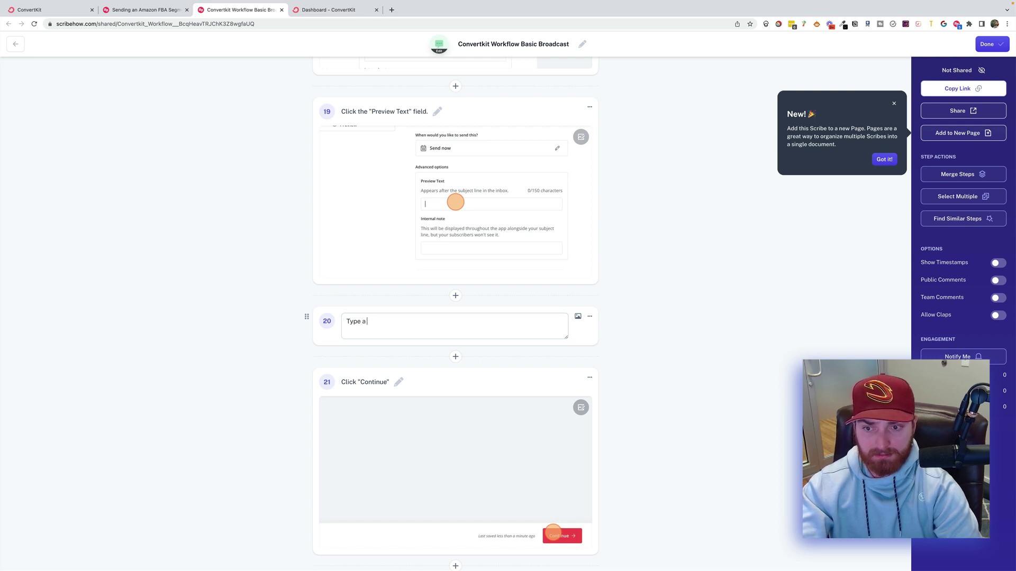
text(compelling preview text.)
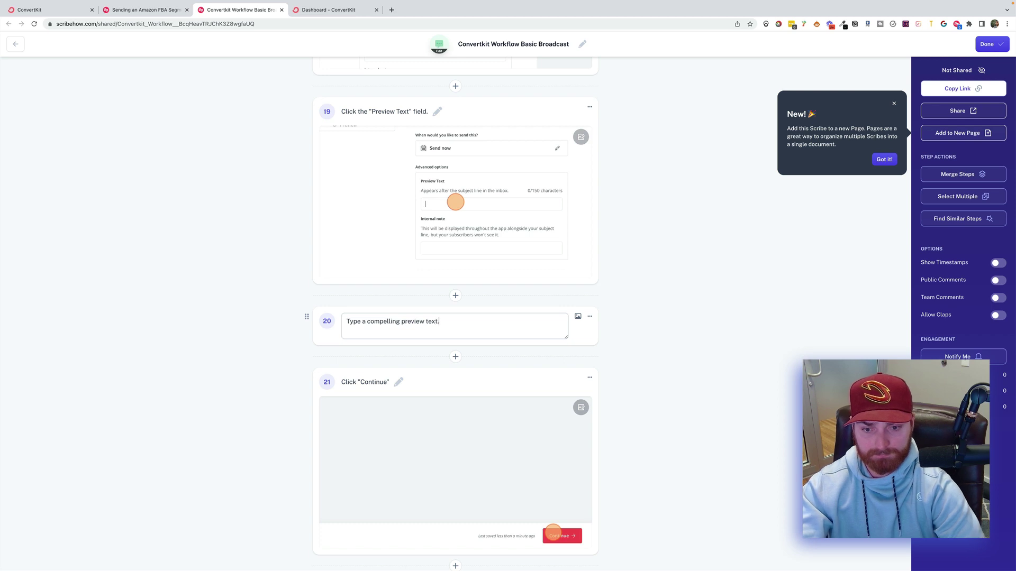
click(456, 566)
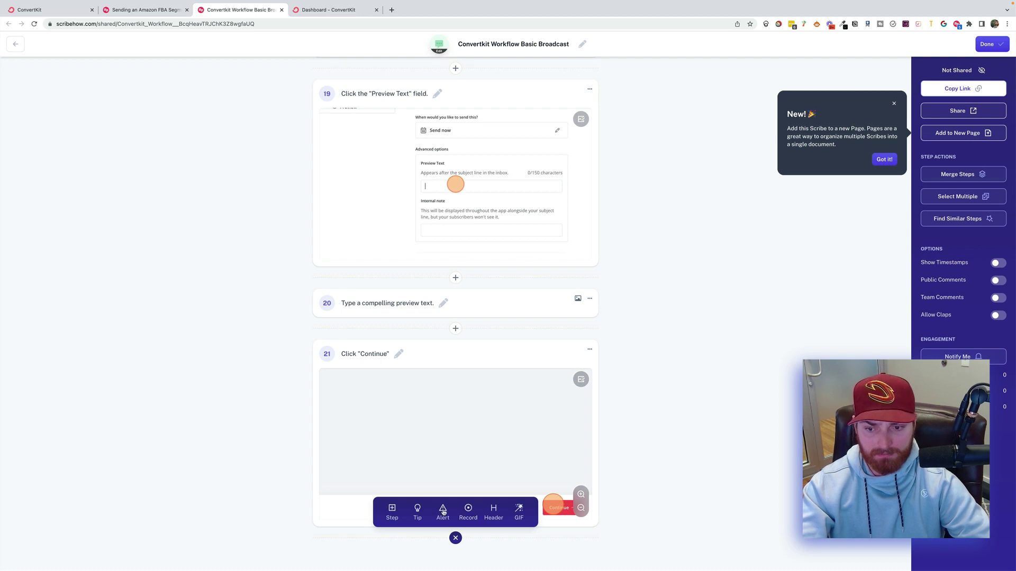
Add a new final step 22 titled 'Click send broadcast.'.
click(391, 510)
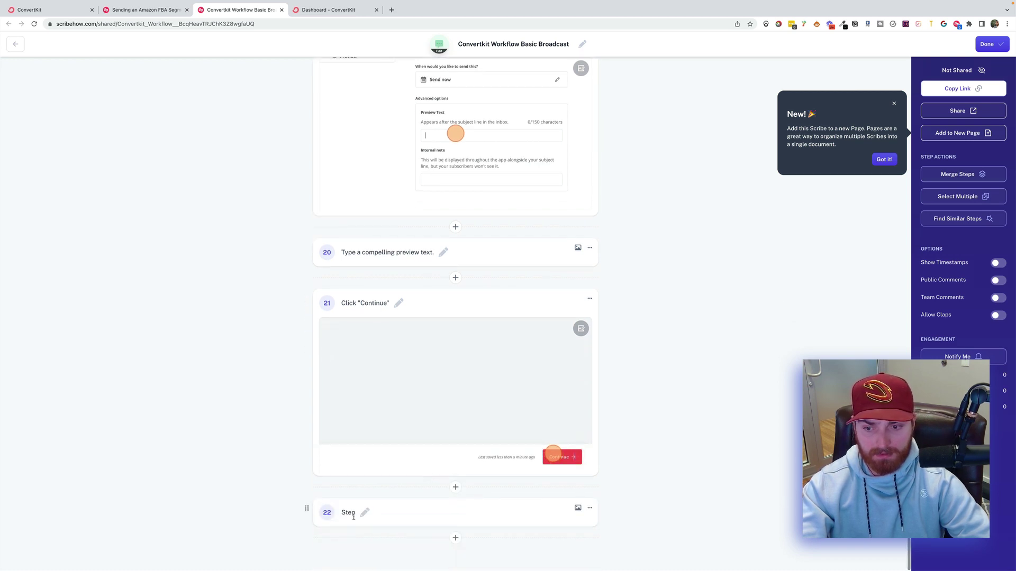
click(363, 514)
double_click(364, 514)
text(Cl)
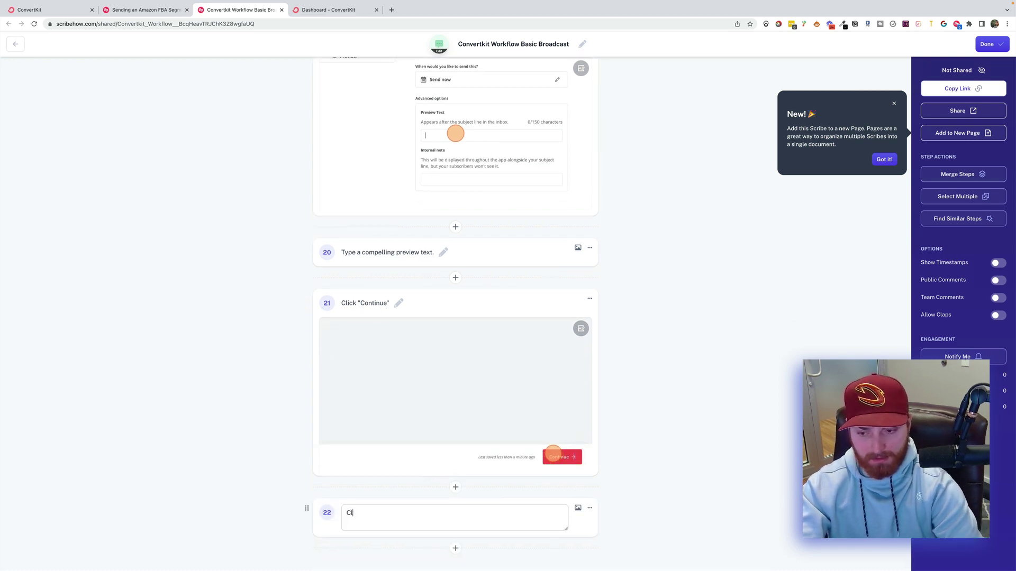
text(ick send broadcast.)
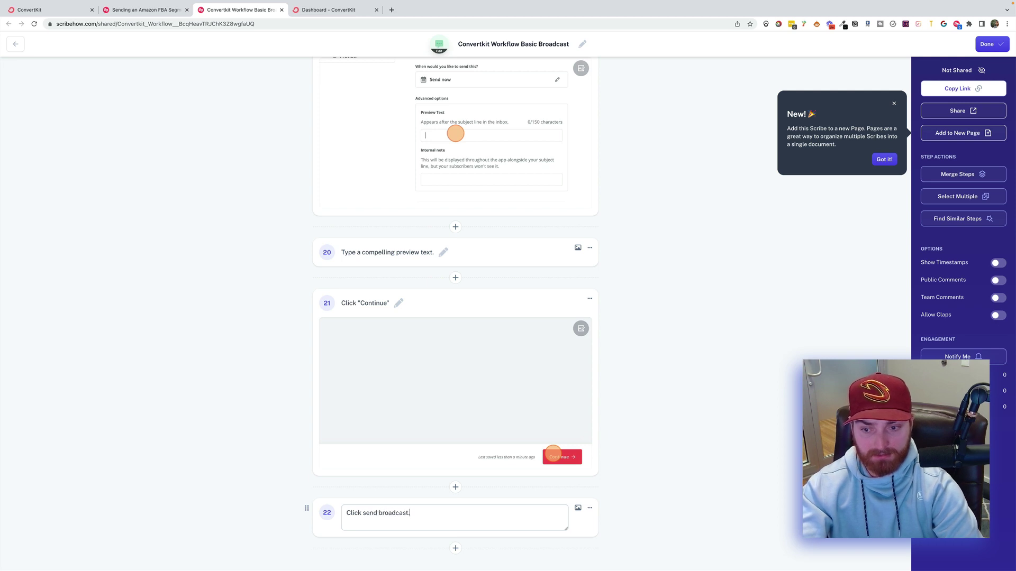
key(Return)
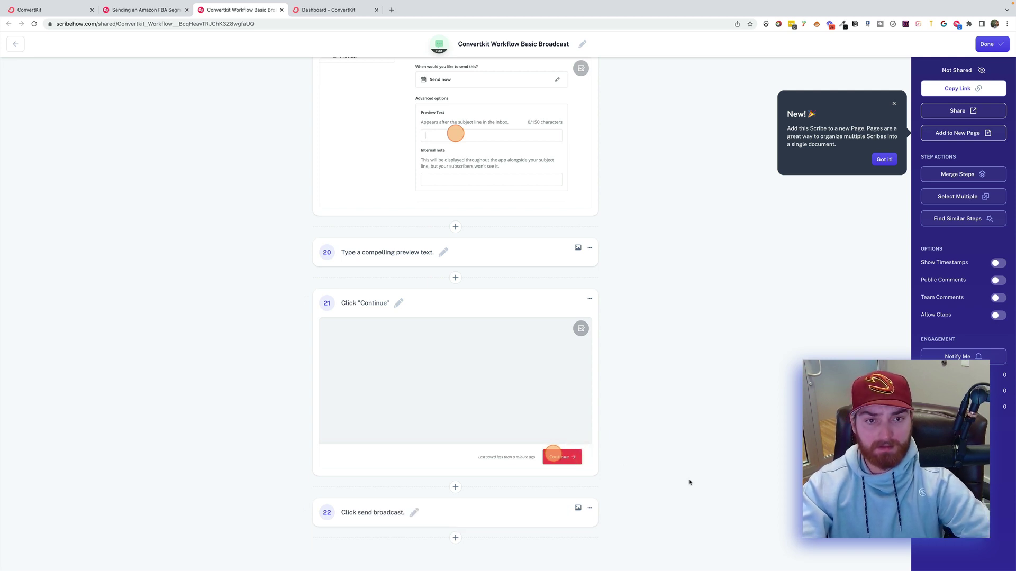
Finish editing, set the guide to Shareable with Link, and copy the link.
scroll(709, 370, up, 20)
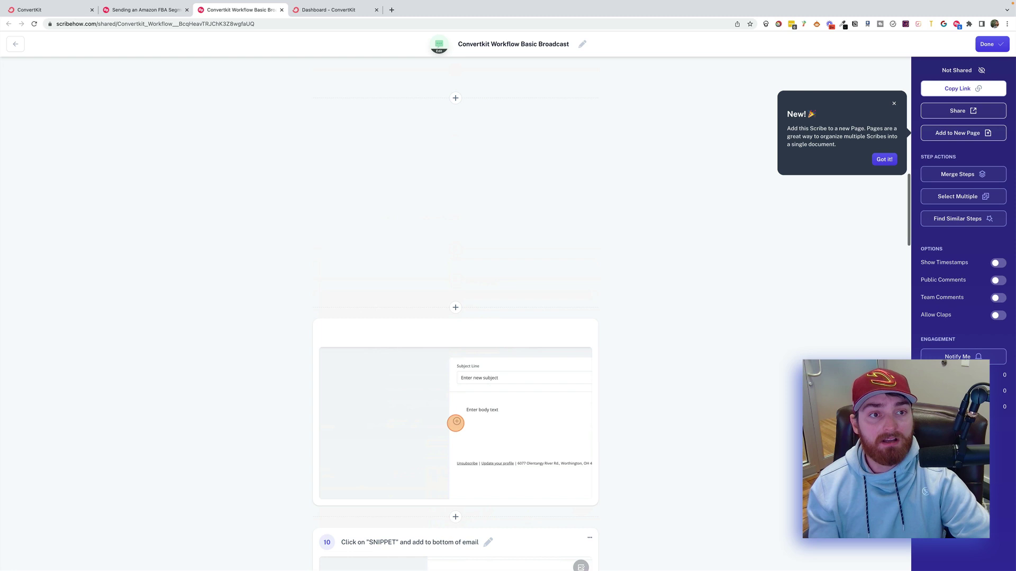
click(987, 44)
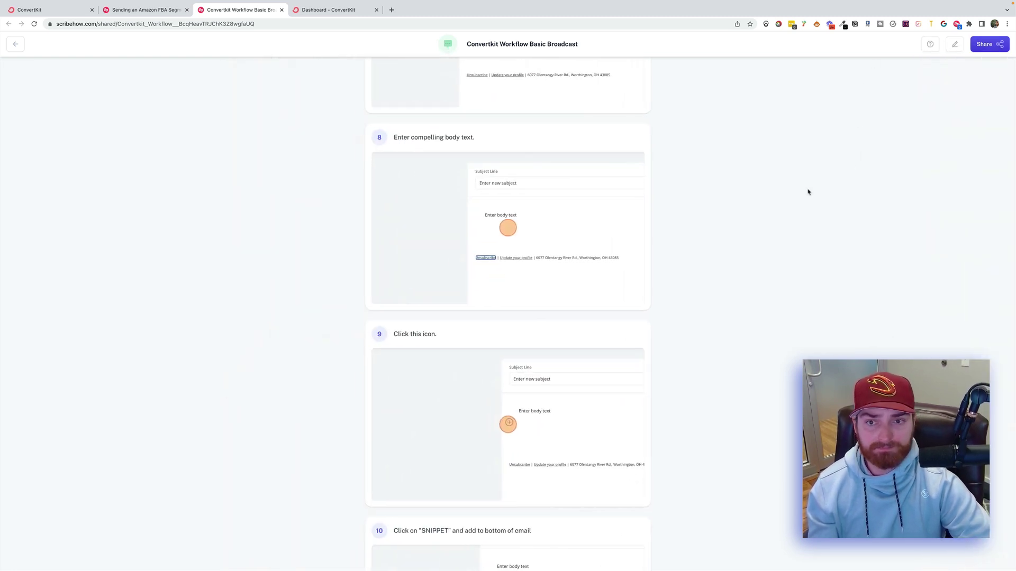
click(979, 47)
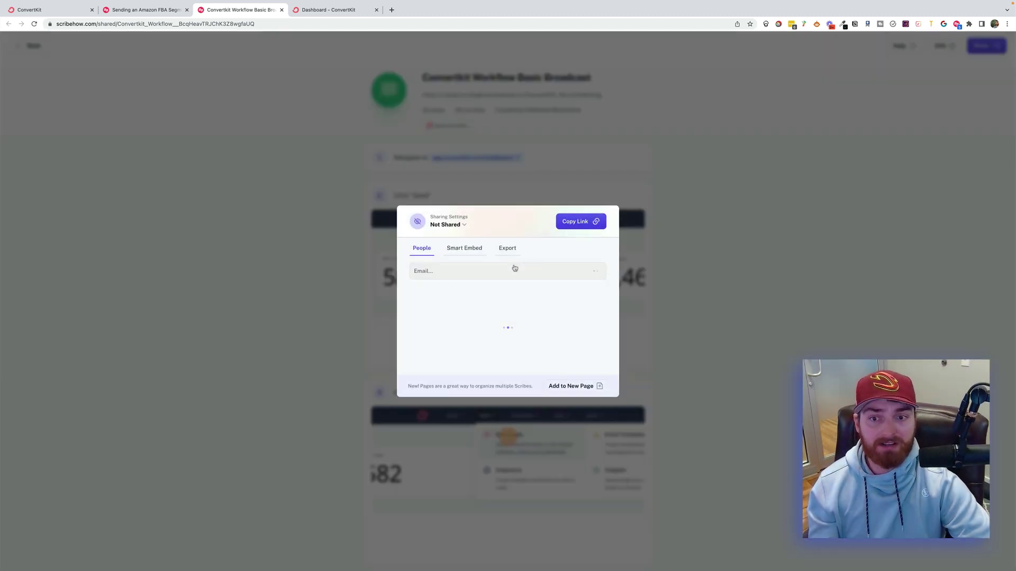
click(576, 225)
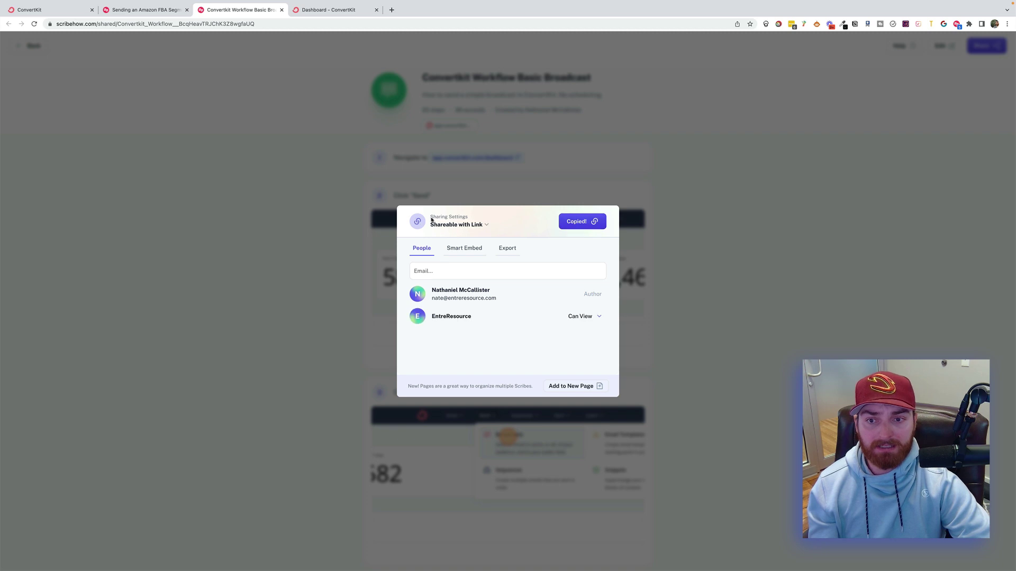
click(462, 226)
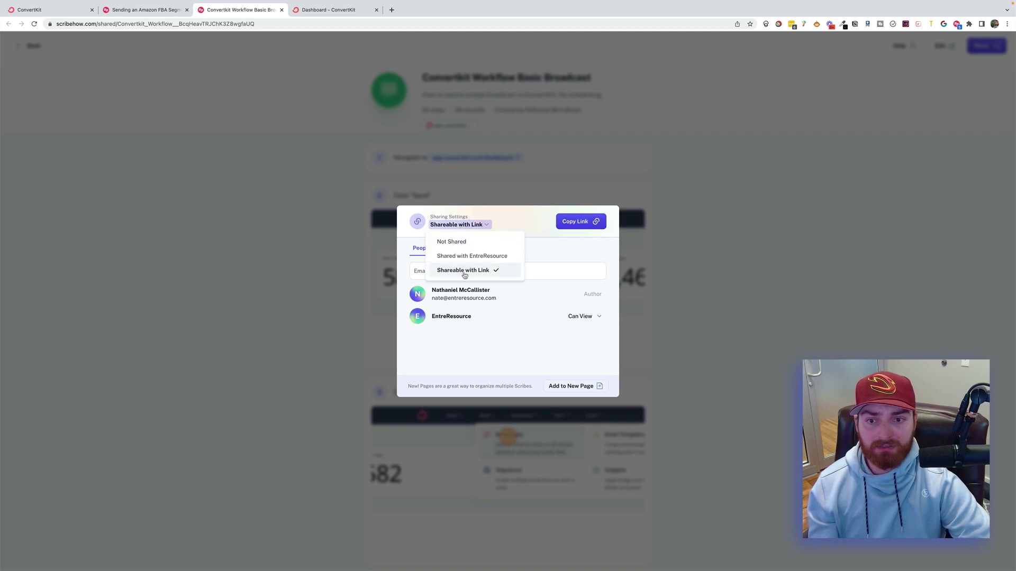
Load the copied share link in a new browser tab to view the 22-step guide.
click(391, 9)
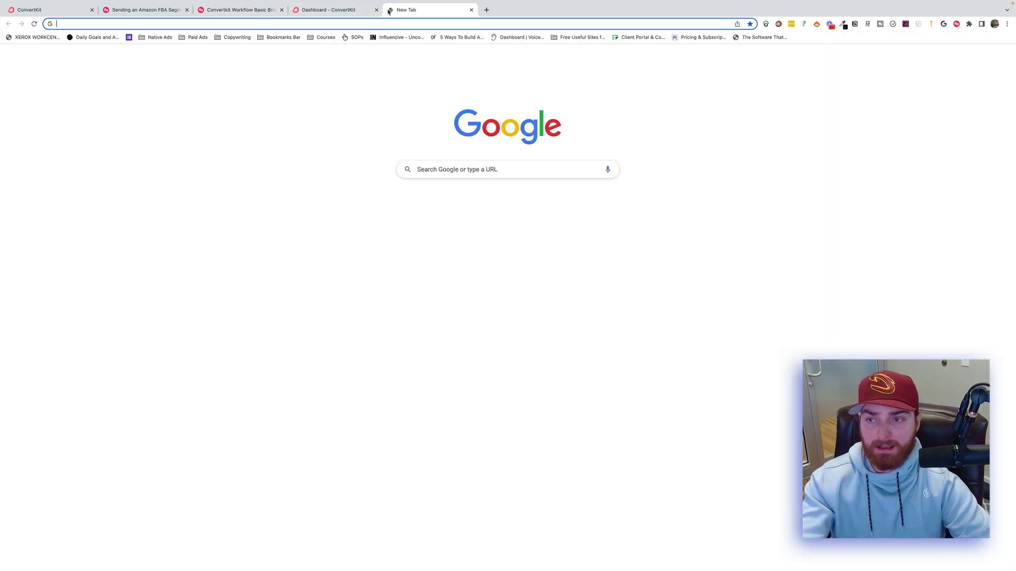
key(ctrl+v)
key(Return)
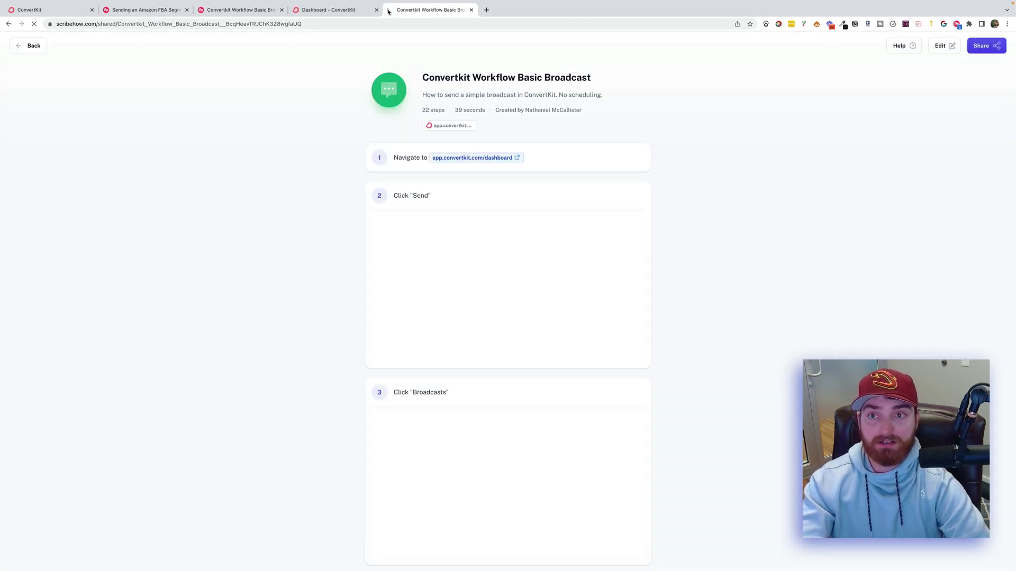